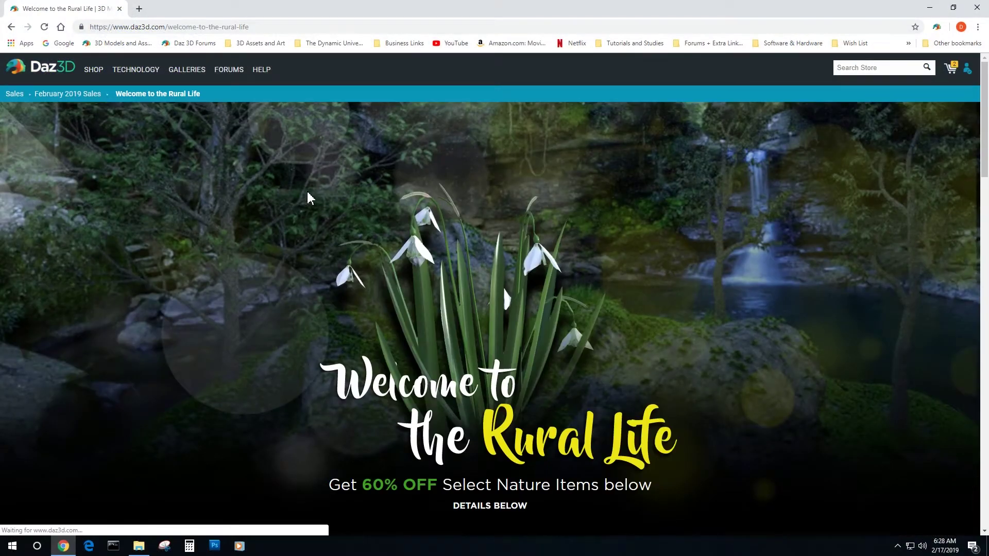
Open the Ron's Rain and Water Effects product page from the Rural Life new releases.
{"action": "scroll", "coordinate": [583, 247], "scroll_direction": "down", "scroll_amount": 3}
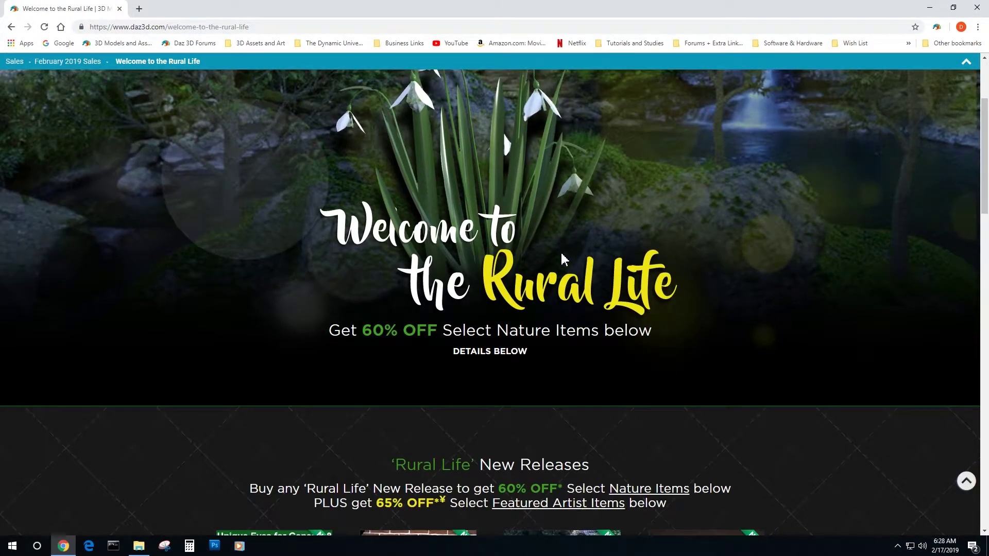
{"action": "scroll", "coordinate": [564, 259], "scroll_direction": "down", "scroll_amount": 1}
{"action": "scroll", "coordinate": [546, 284], "scroll_direction": "down", "scroll_amount": 8}
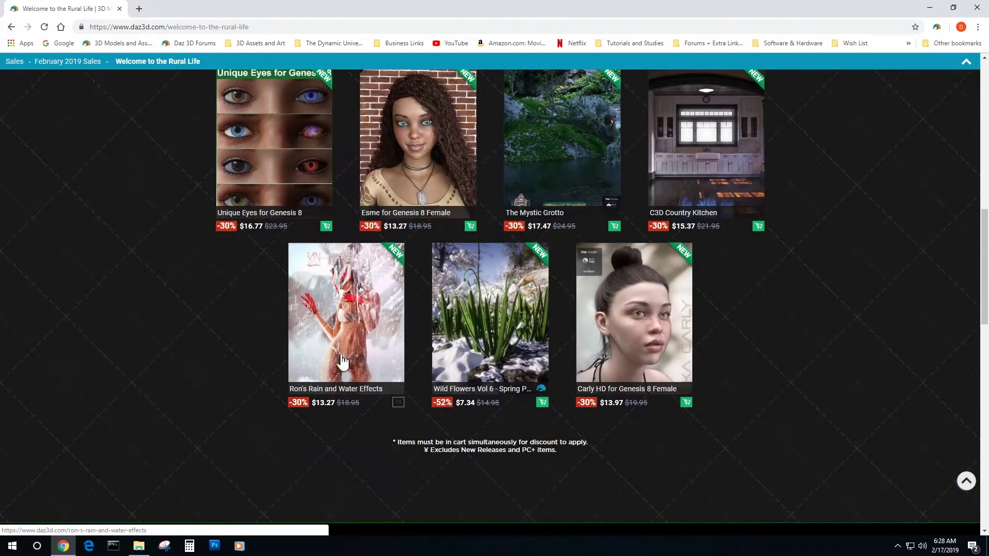
{"action": "left_click", "coordinate": [342, 336]}
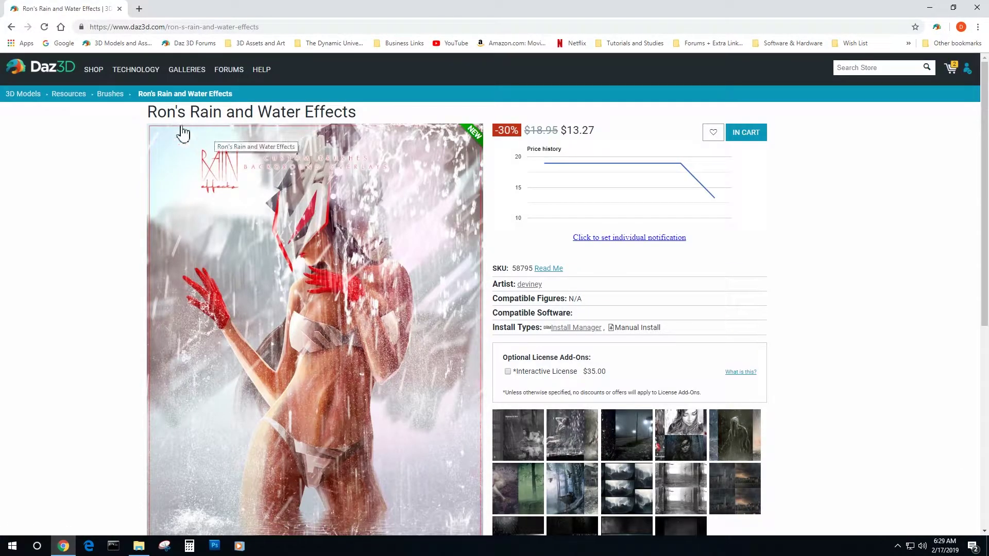
Browse the enlarged preview images of Ron's Rain and Water Effects, from the brush overview through to the rain overlays.
{"action": "scroll", "coordinate": [360, 139], "scroll_direction": "down", "scroll_amount": 2}
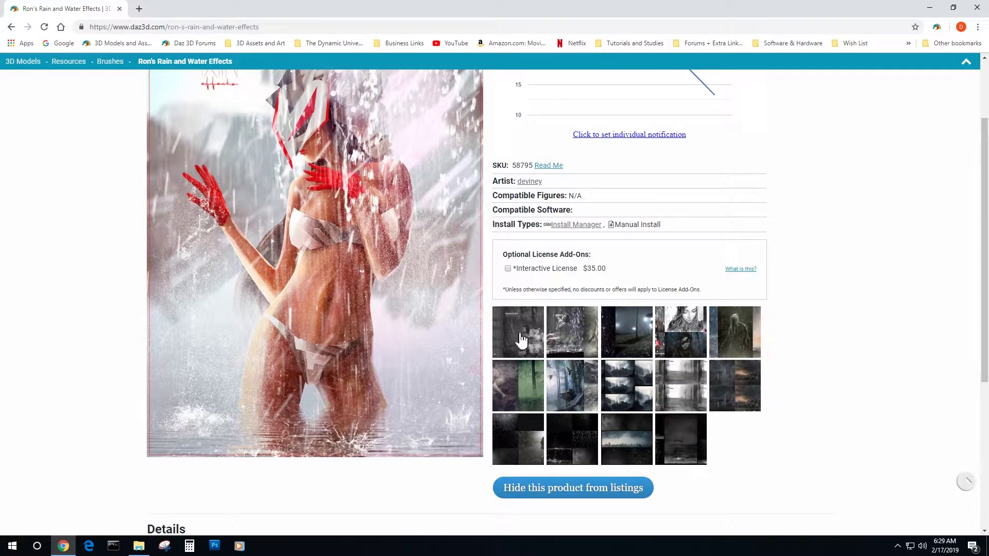
{"action": "left_click", "coordinate": [521, 339]}
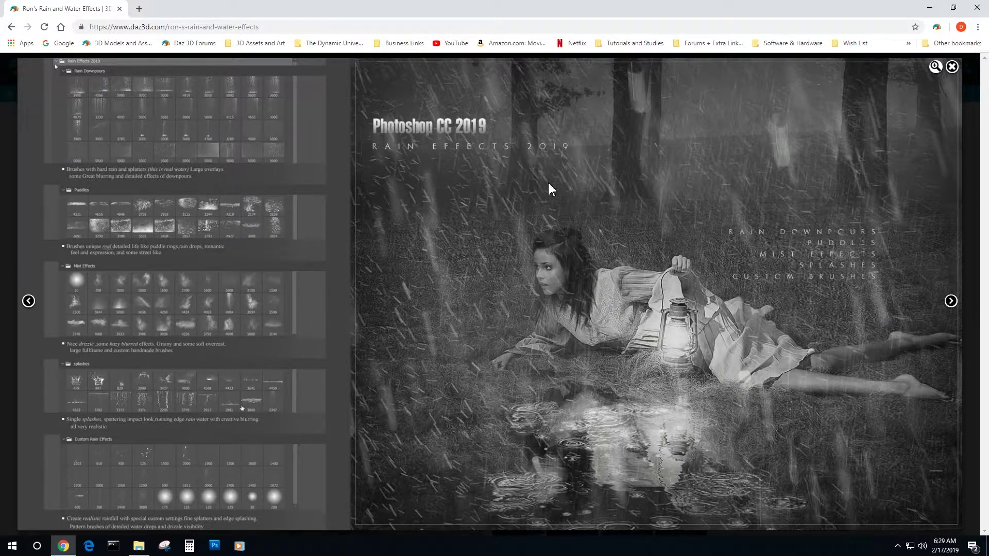
{"action": "left_click", "coordinate": [951, 301]}
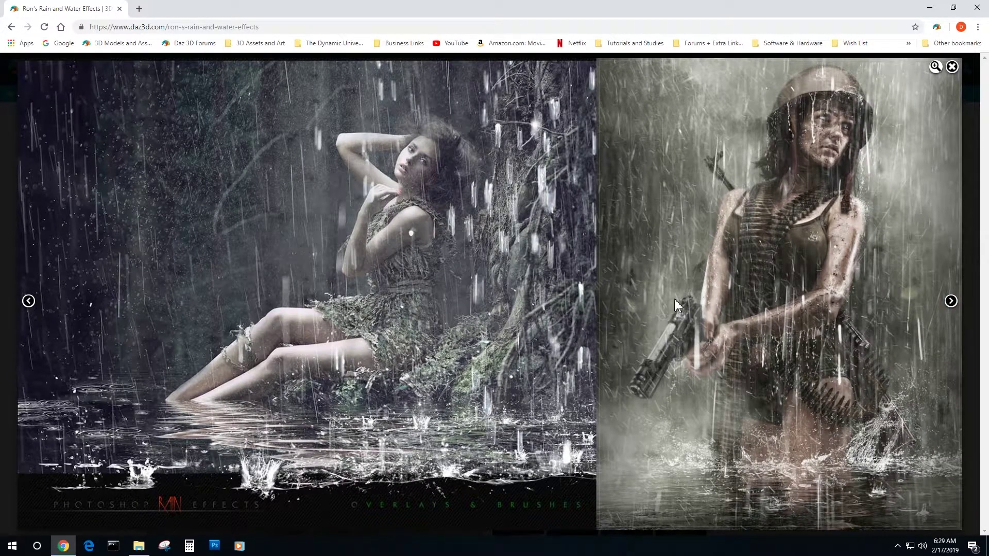
{"action": "left_click", "coordinate": [950, 301]}
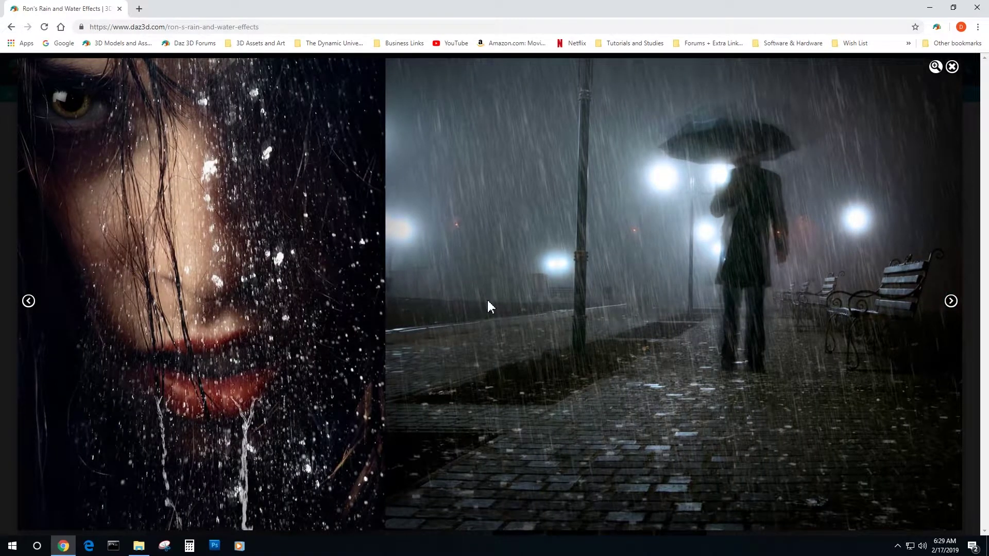
{"action": "left_click", "coordinate": [951, 301]}
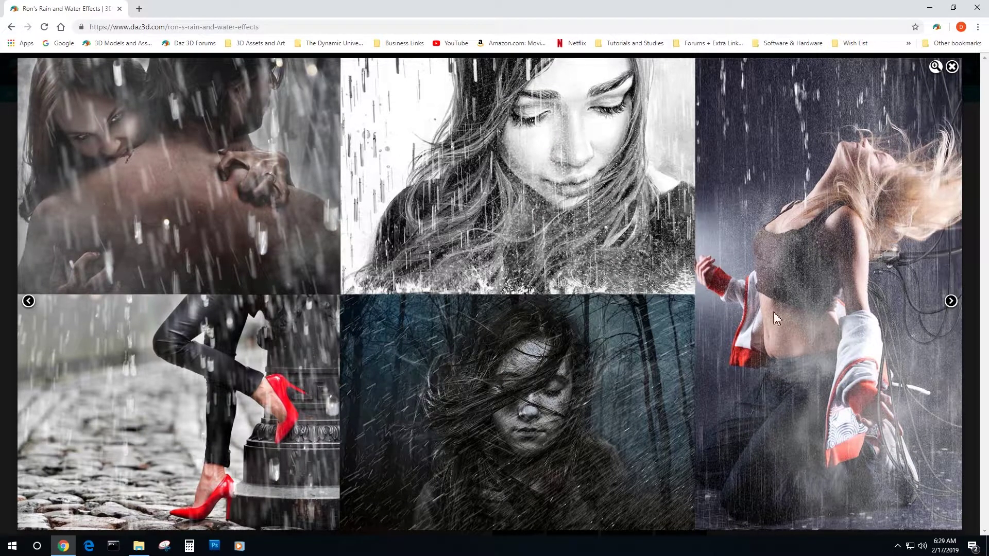
{"action": "left_click", "coordinate": [950, 301]}
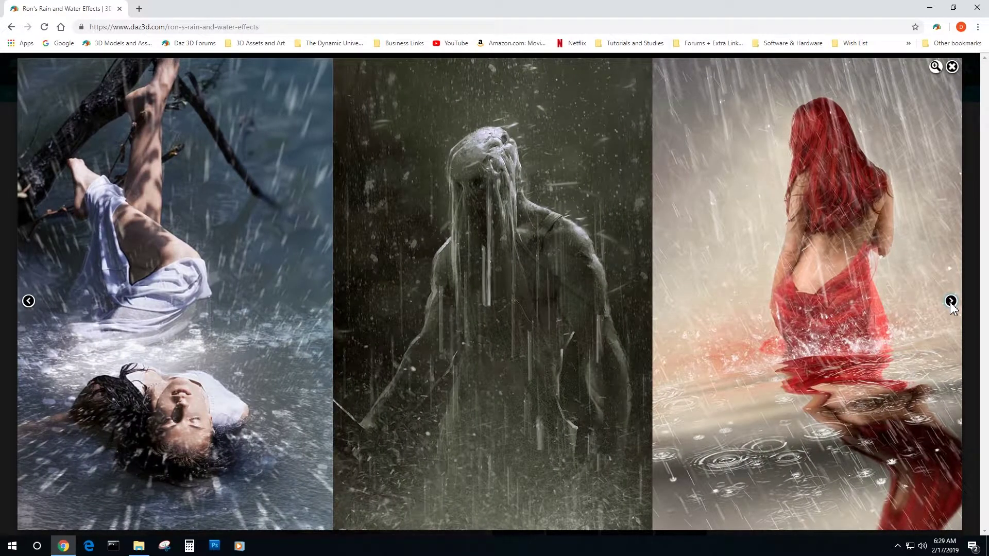
{"action": "left_click", "coordinate": [951, 301]}
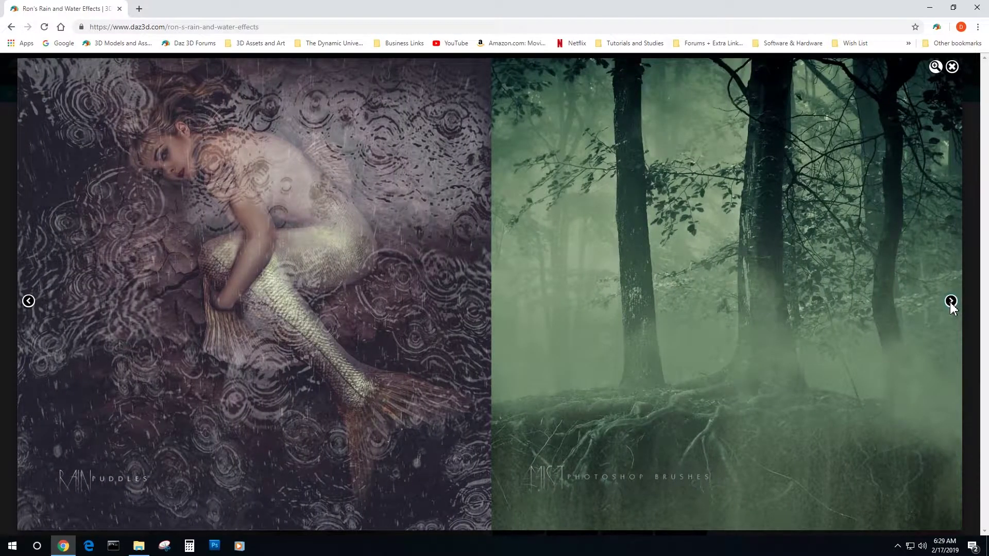
{"action": "left_click", "coordinate": [950, 302]}
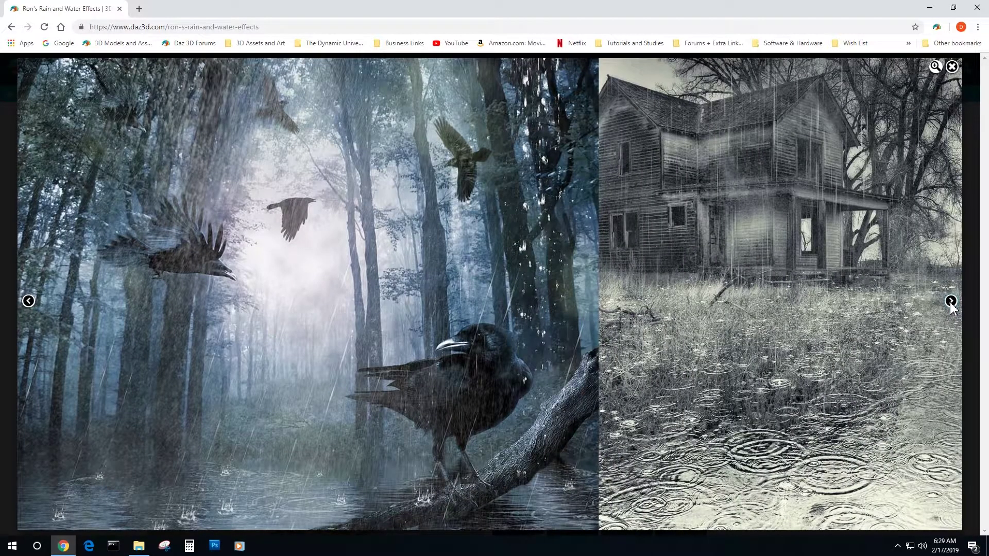
{"action": "left_click", "coordinate": [951, 301]}
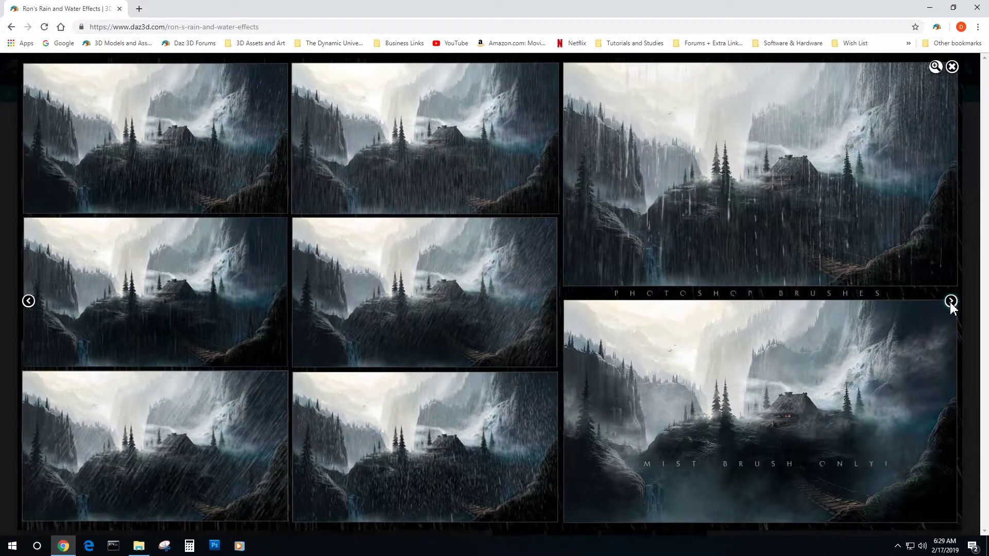
{"action": "left_click", "coordinate": [950, 301]}
{"action": "left_click", "coordinate": [950, 302]}
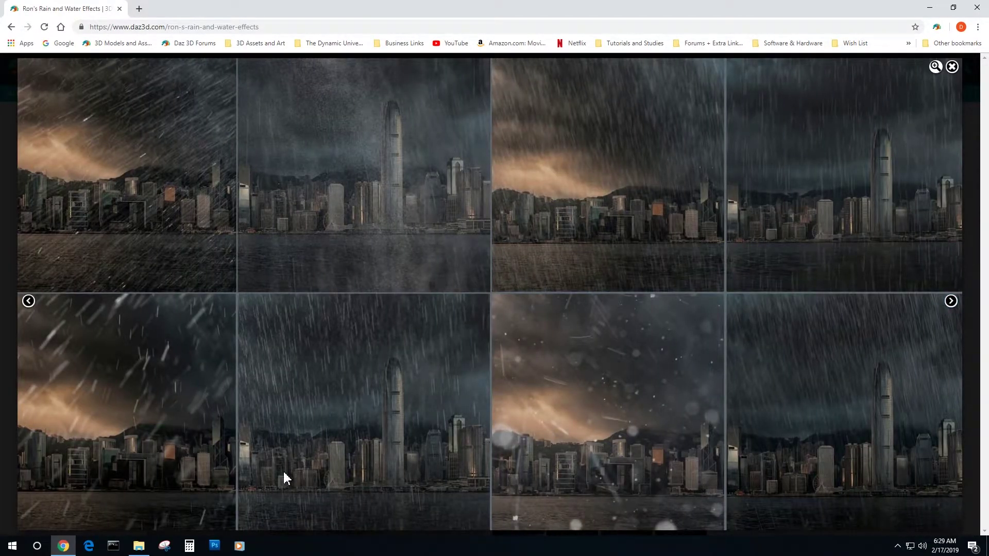
{"action": "left_click", "coordinate": [950, 303]}
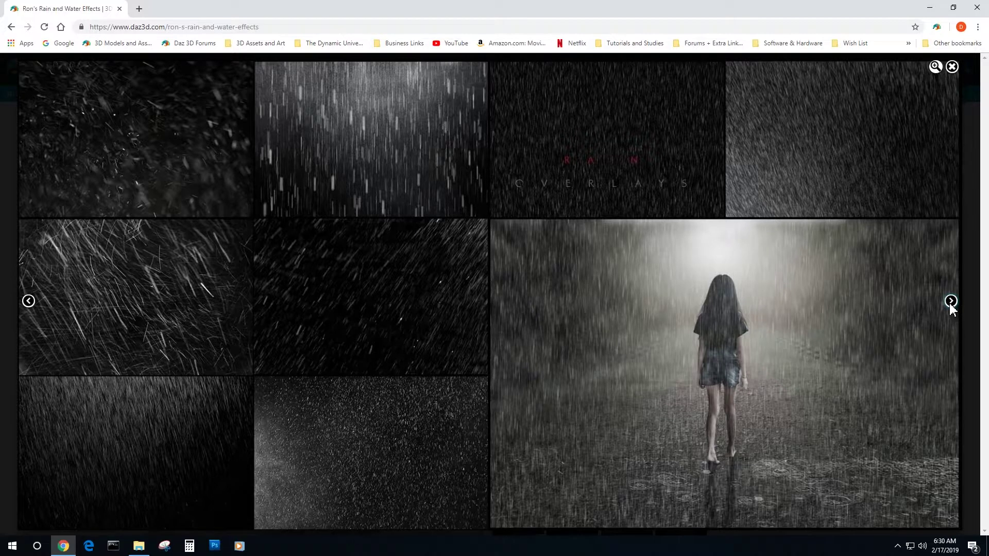
{"action": "left_click", "coordinate": [950, 301]}
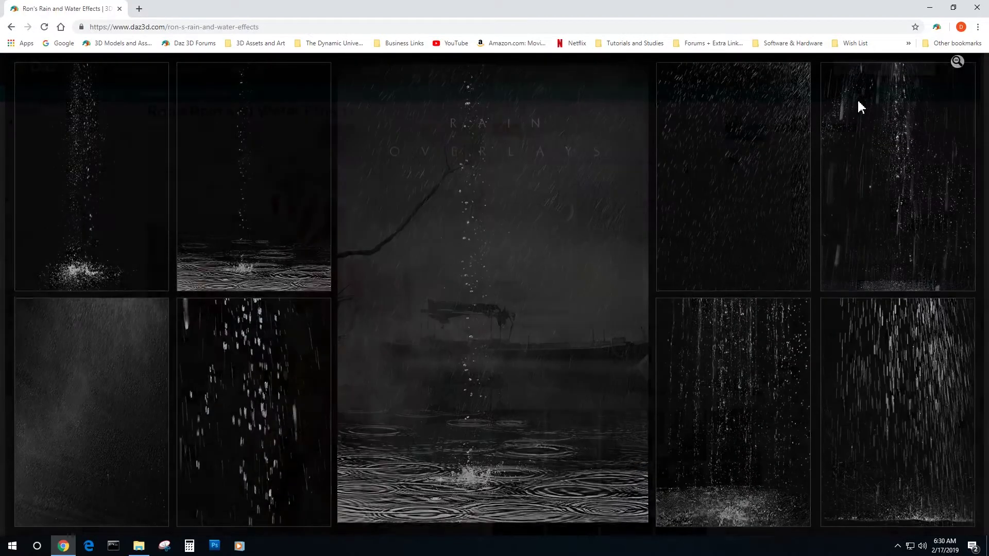
Review the product's details and included features, highlighting the entry on Adobe Photoshop CC 2019 brushes.
{"action": "scroll", "coordinate": [555, 319], "scroll_direction": "down", "scroll_amount": 7}
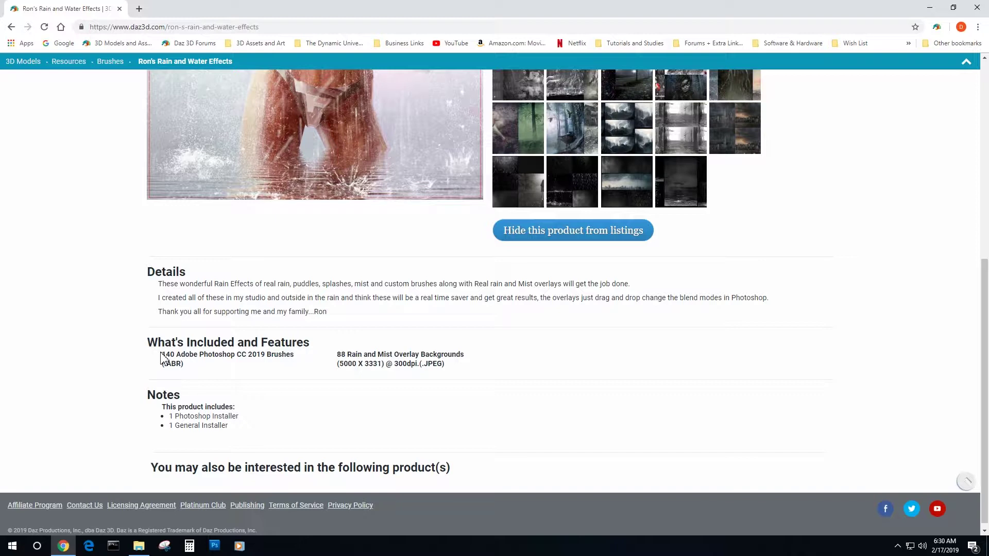
{"action": "left_click_drag", "start_coordinate": [161, 354], "coordinate": [204, 370]}
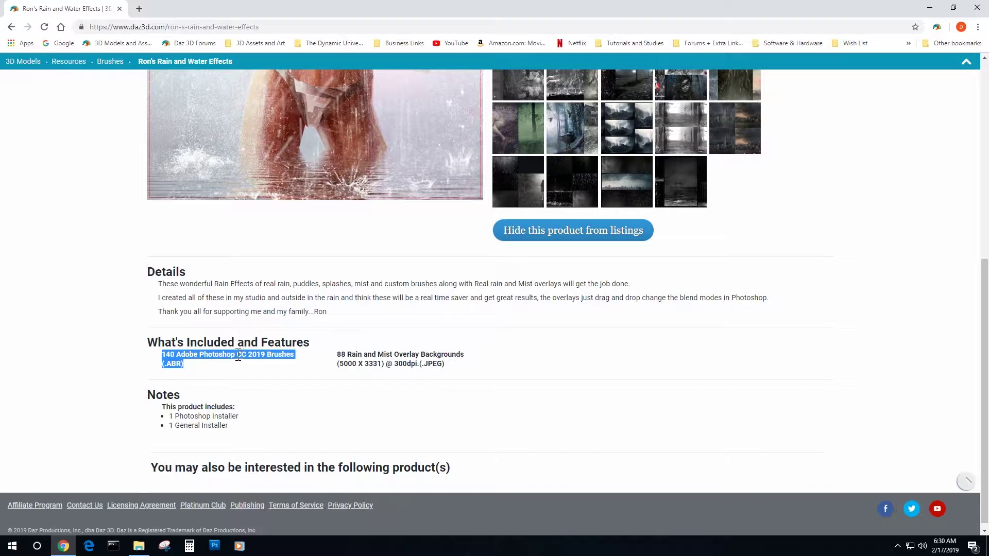
{"action": "scroll", "coordinate": [699, 289], "scroll_direction": "up", "scroll_amount": 7}
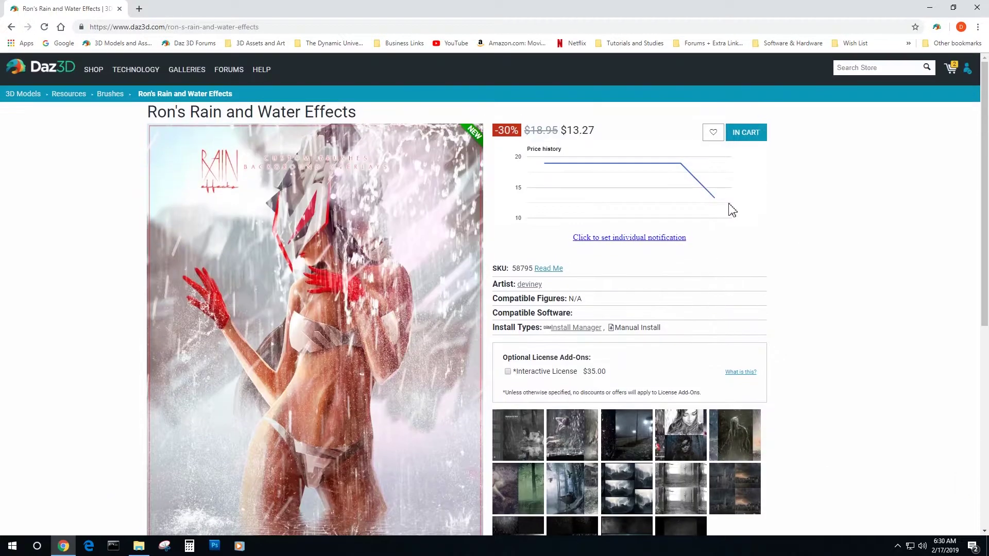
Open the shopping cart and proceed to checkout with Ron's Rain and Water Effects and Ron's Artistic Edges.
{"action": "left_click", "coordinate": [950, 71]}
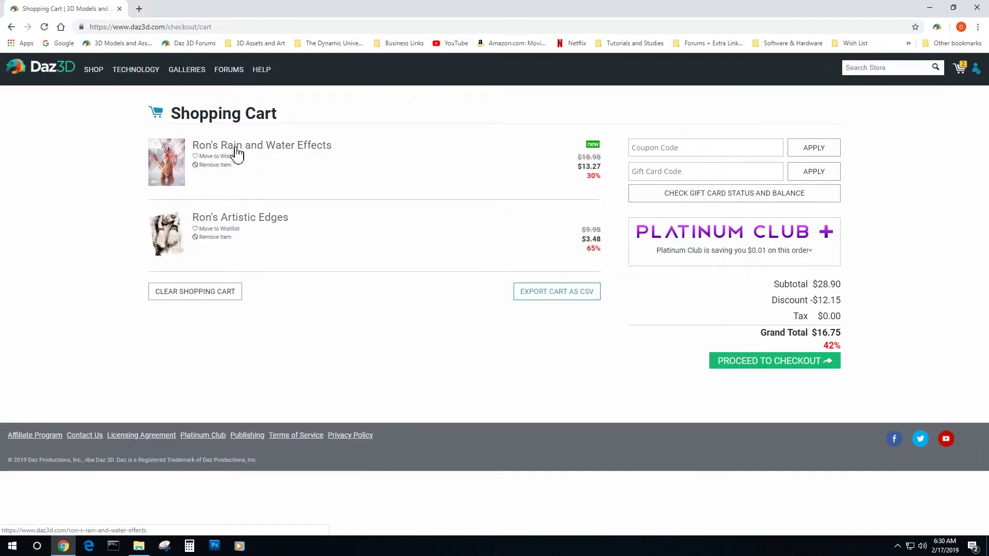
{"action": "left_click", "coordinate": [740, 363]}
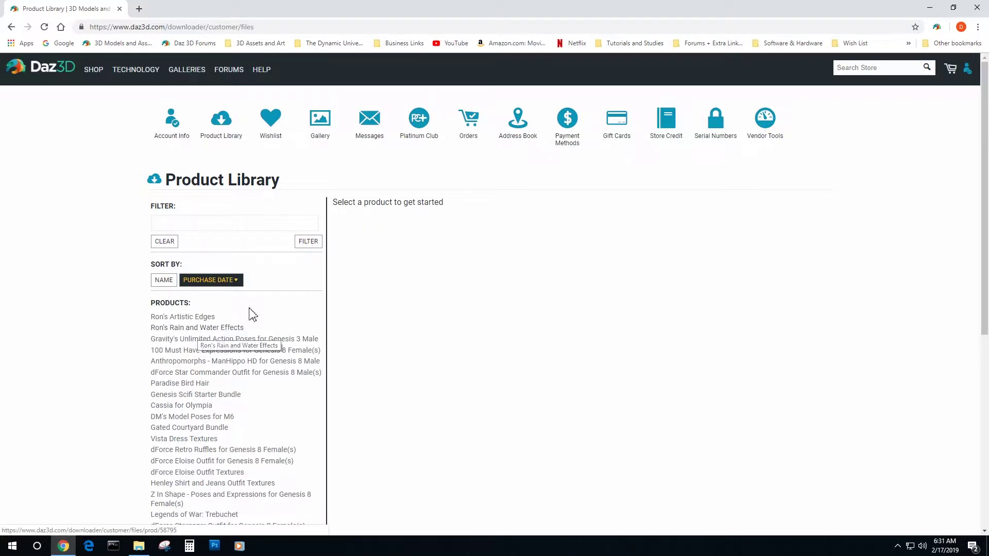
Manually download both Ron's Rain and Water Effects zip files from the product library, keeping the suggested folder and file names.
{"action": "left_click", "coordinate": [191, 330]}
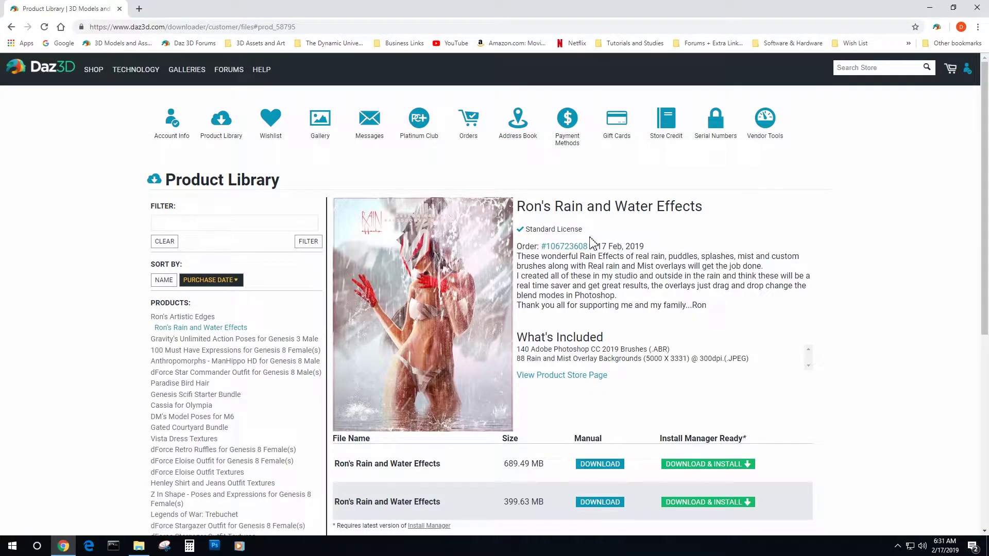
{"action": "scroll", "coordinate": [573, 354], "scroll_direction": "down", "scroll_amount": 2}
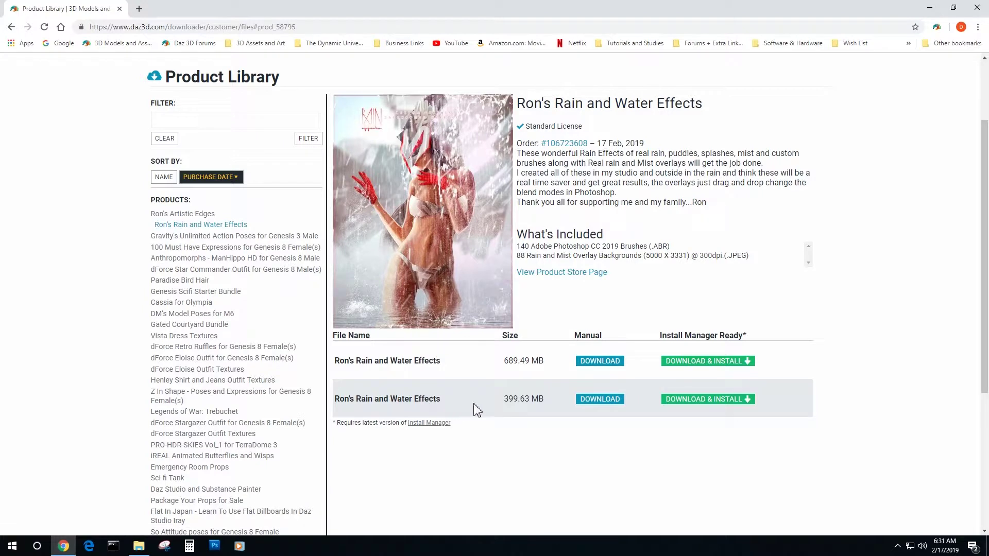
{"action": "left_click", "coordinate": [600, 361]}
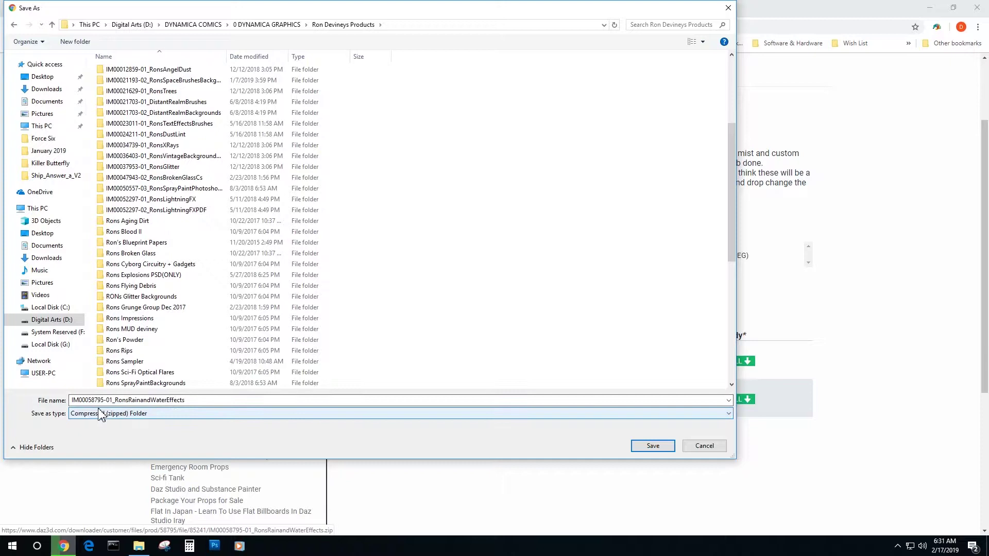
{"action": "scroll", "coordinate": [202, 373], "scroll_direction": "down", "scroll_amount": 6}
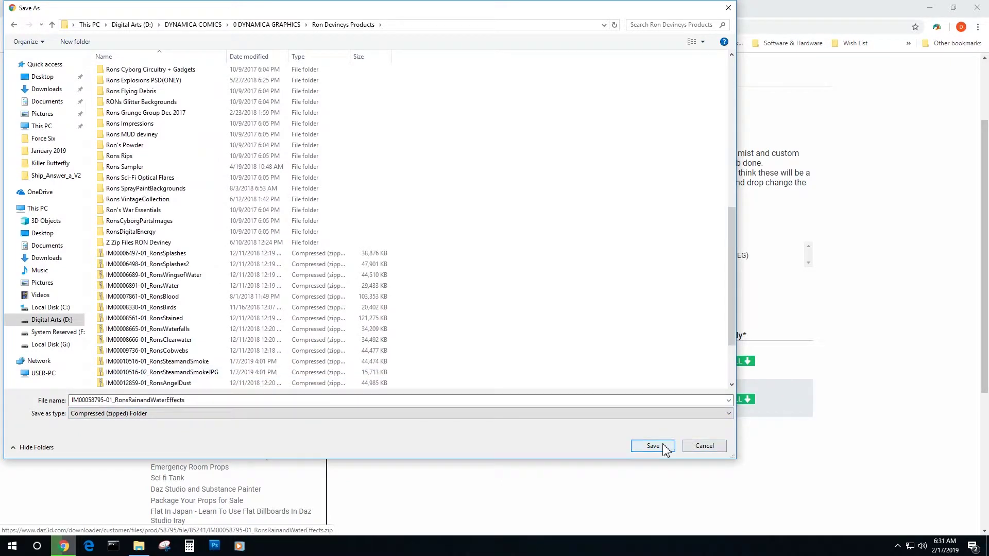
{"action": "left_click", "coordinate": [659, 444]}
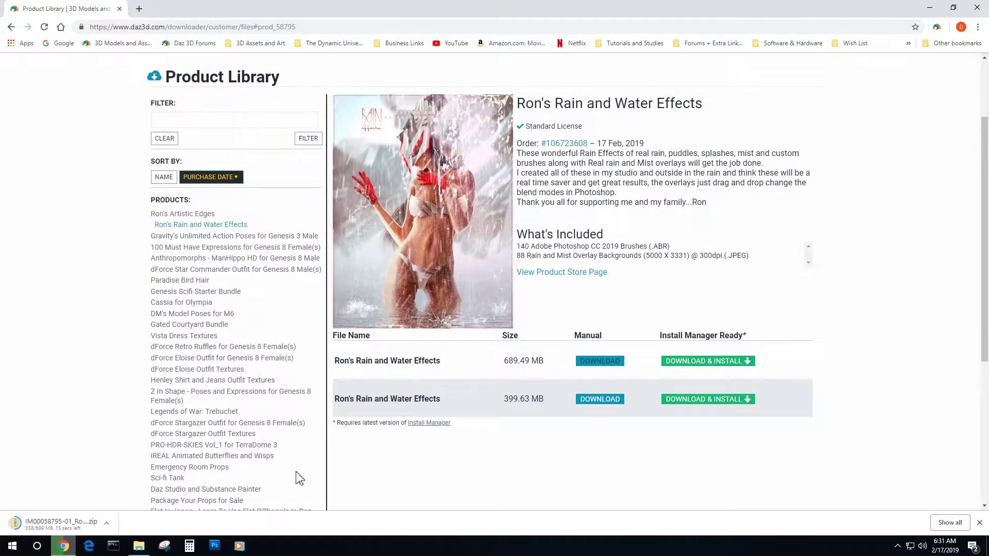
{"action": "left_click", "coordinate": [600, 399]}
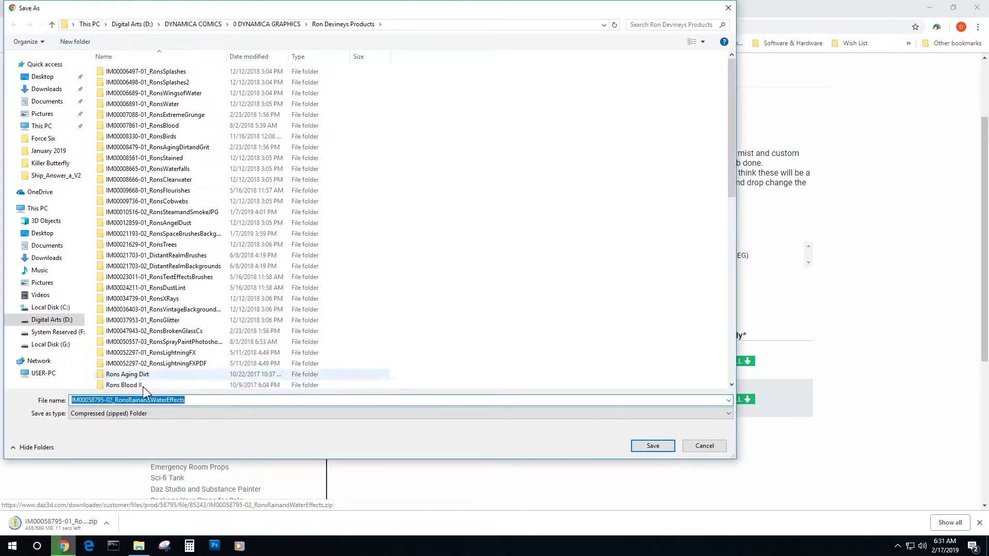
{"action": "left_click", "coordinate": [653, 446]}
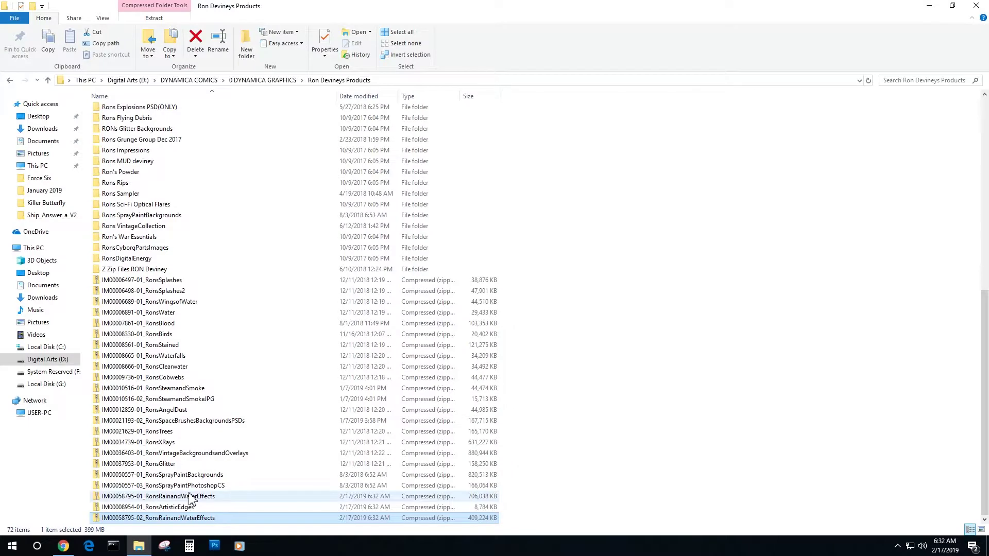
{"action": "left_click", "coordinate": [191, 496]}
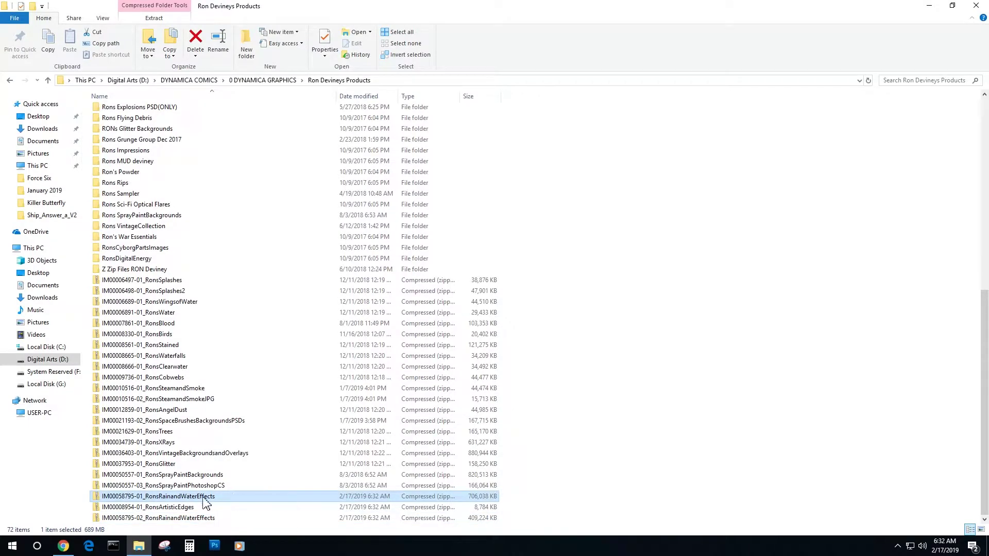
{"action": "right_click", "coordinate": [203, 497]}
{"action": "mouse_move", "coordinate": [243, 328]}
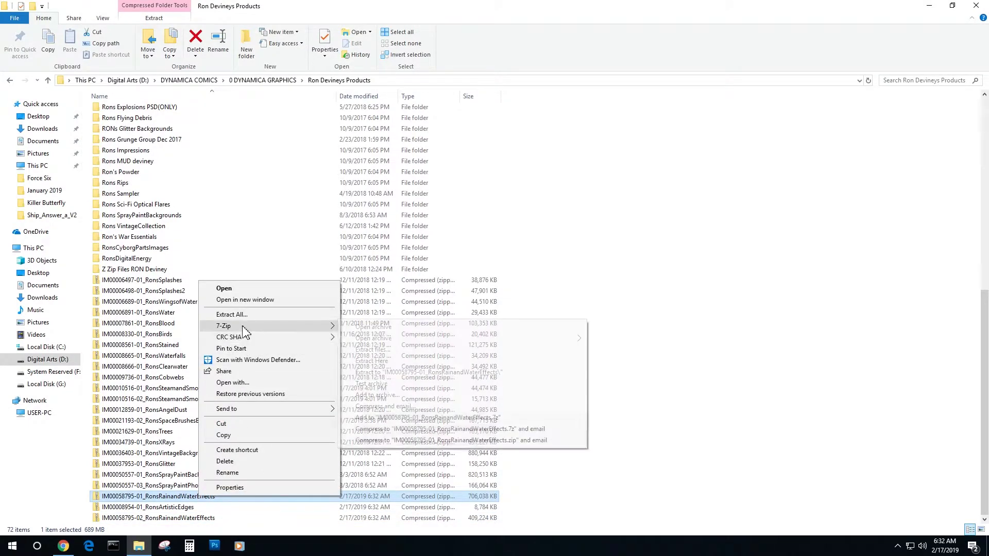
{"action": "left_click", "coordinate": [471, 373]}
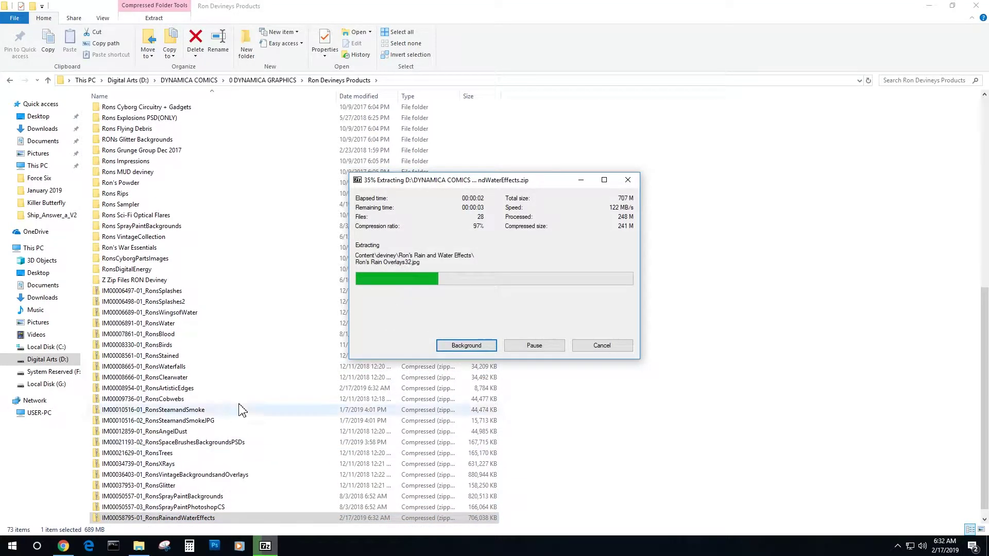
{"action": "scroll", "coordinate": [239, 437], "scroll_direction": "down", "scroll_amount": 1}
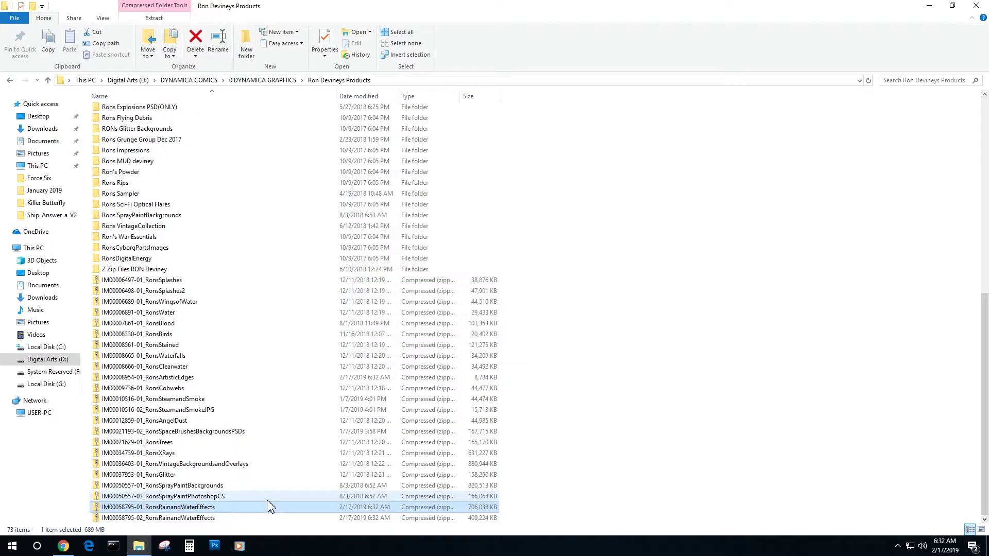
{"action": "left_click", "coordinate": [180, 519]}
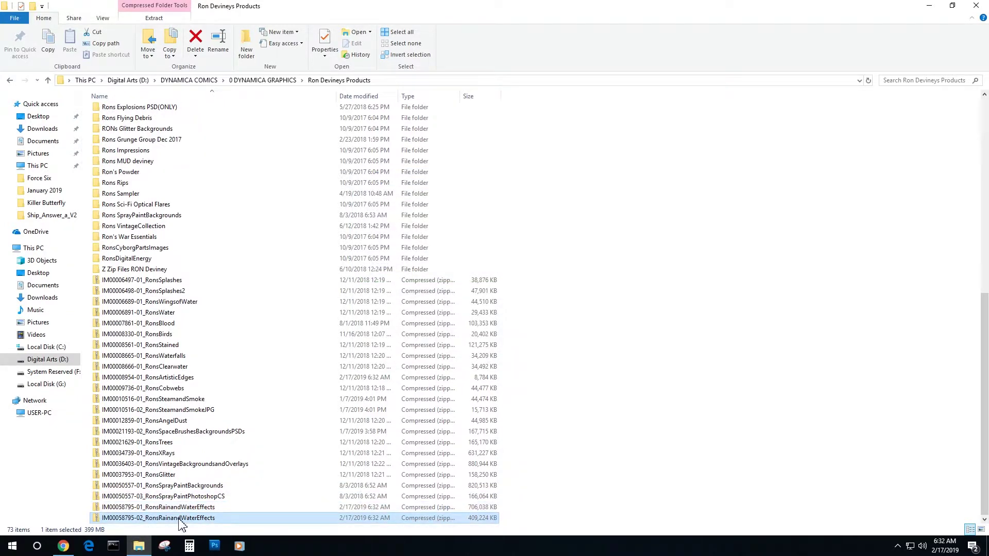
{"action": "right_click", "coordinate": [179, 519]}
{"action": "mouse_move", "coordinate": [231, 350]}
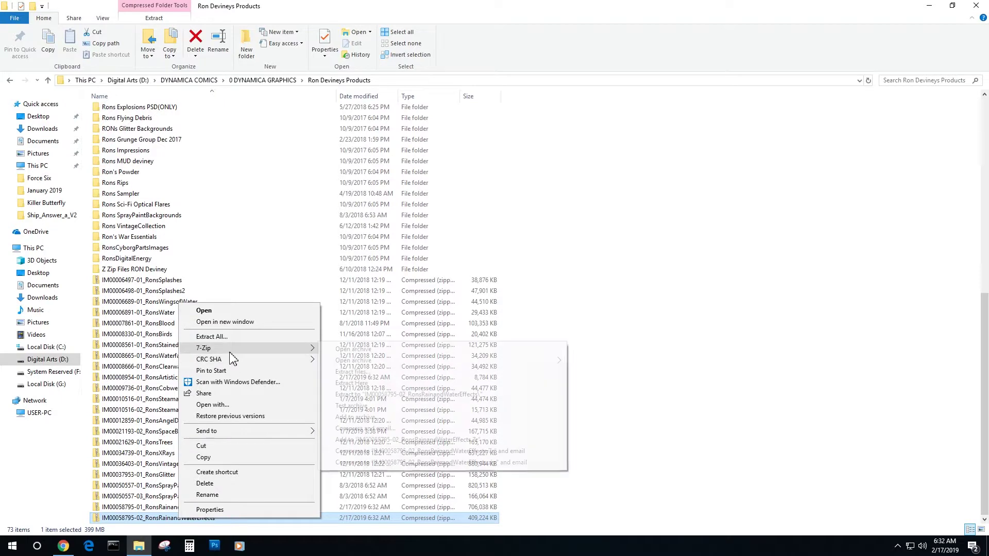
{"action": "left_click", "coordinate": [389, 395]}
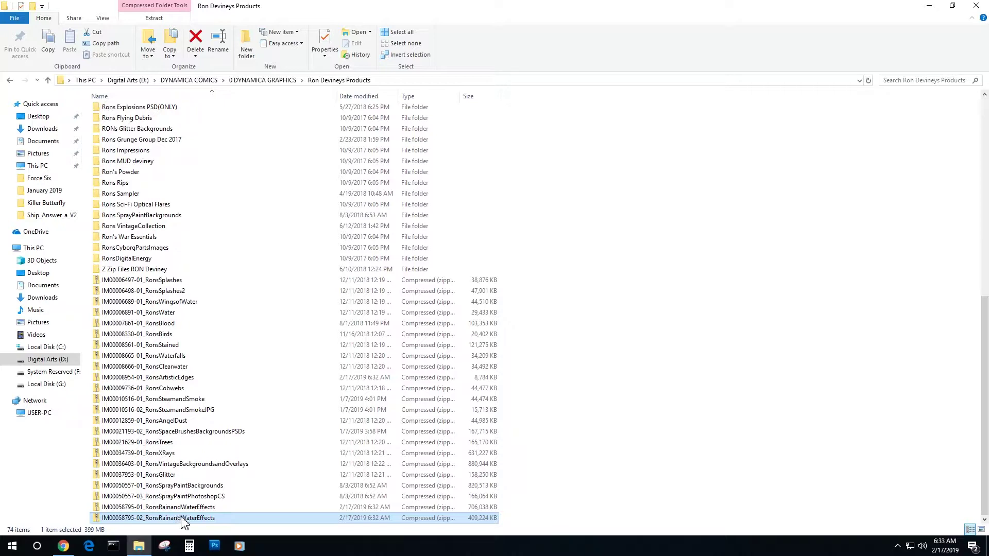
{"action": "scroll", "coordinate": [239, 490], "scroll_direction": "up", "scroll_amount": 9}
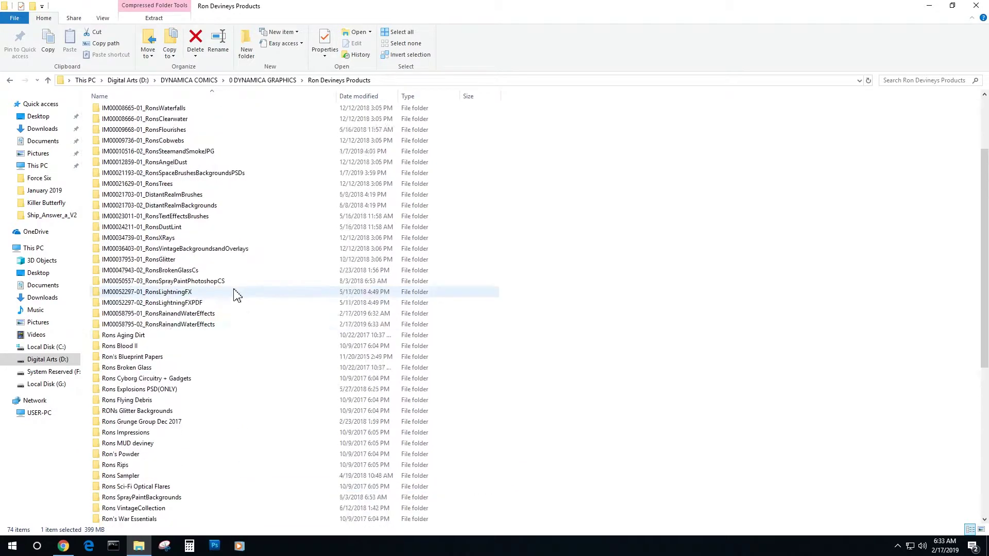
{"action": "scroll", "coordinate": [243, 335], "scroll_direction": "up", "scroll_amount": 2}
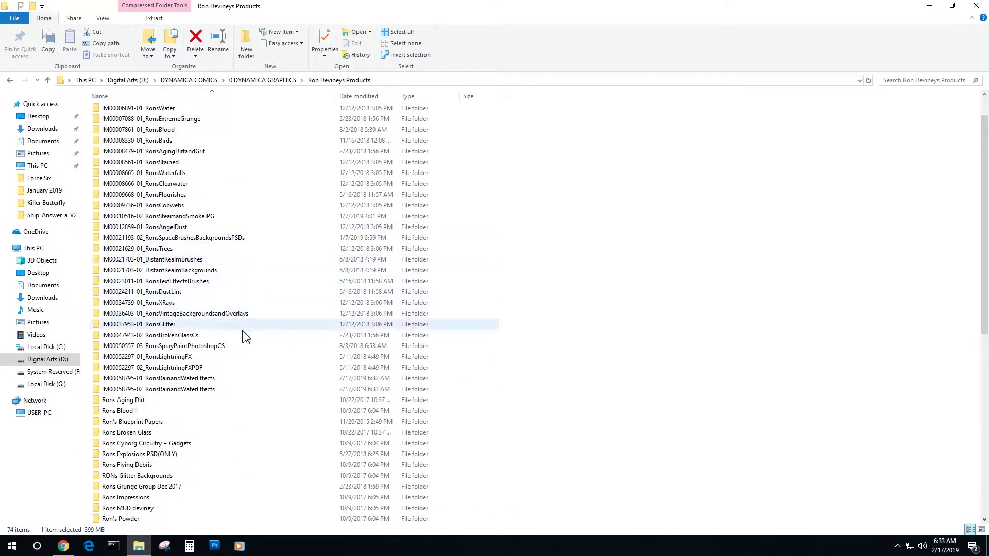
{"action": "left_click", "coordinate": [185, 380]}
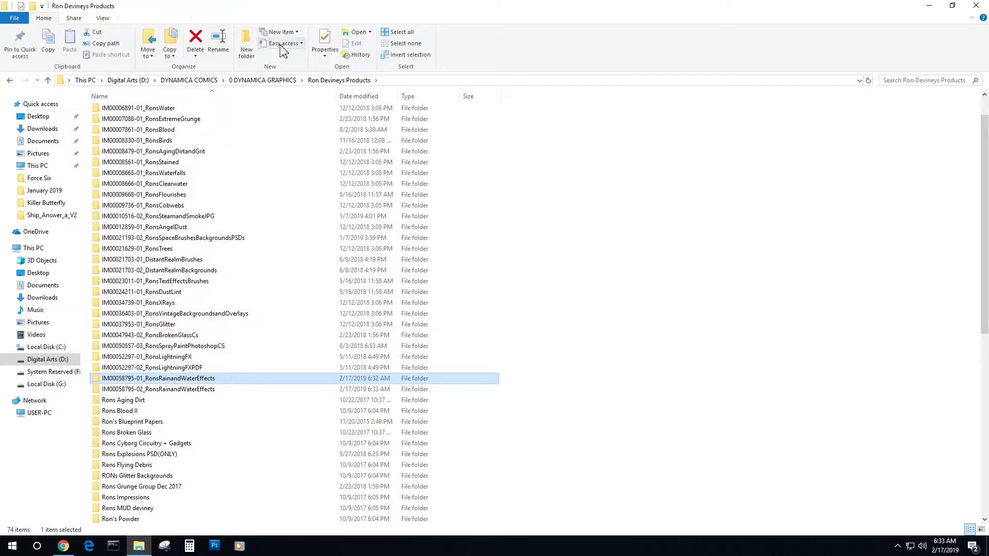
{"action": "double_click", "coordinate": [141, 380]}
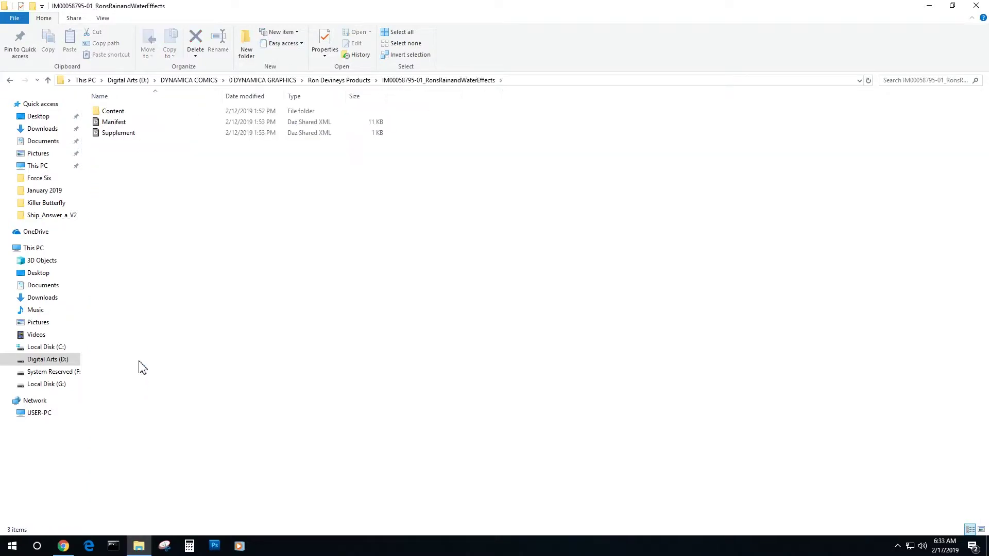
{"action": "double_click", "coordinate": [113, 112]}
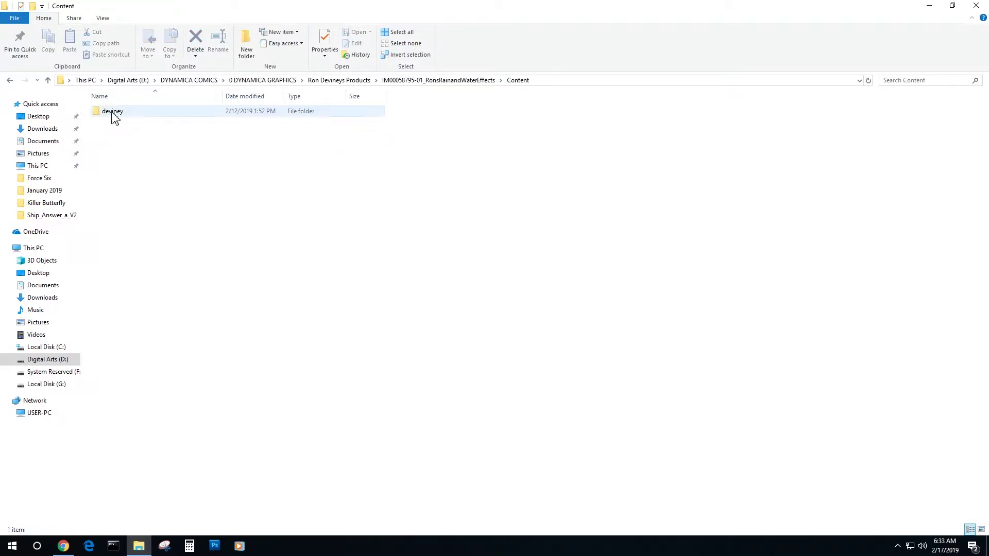
{"action": "double_click", "coordinate": [118, 113]}
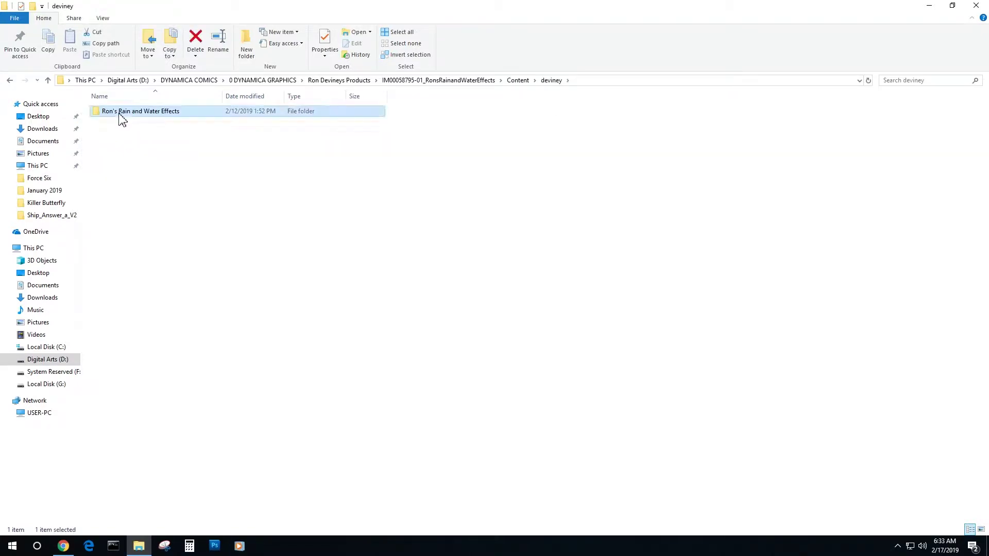
{"action": "double_click", "coordinate": [119, 113]}
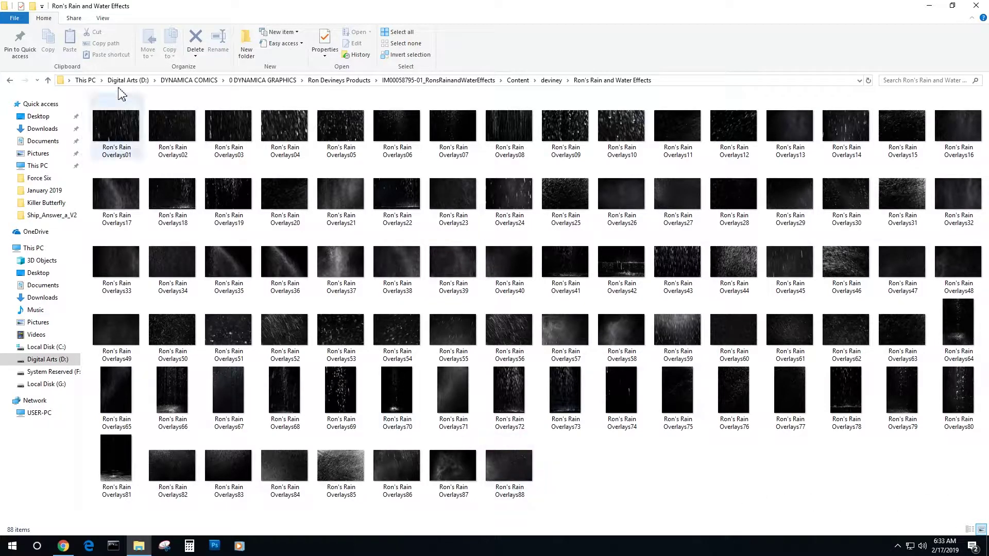
Open Ron's Rain Overlays01 in the Photos viewer and page through the following rain overlay images to preview them.
{"action": "right_click", "coordinate": [125, 125]}
{"action": "left_click", "coordinate": [148, 132]}
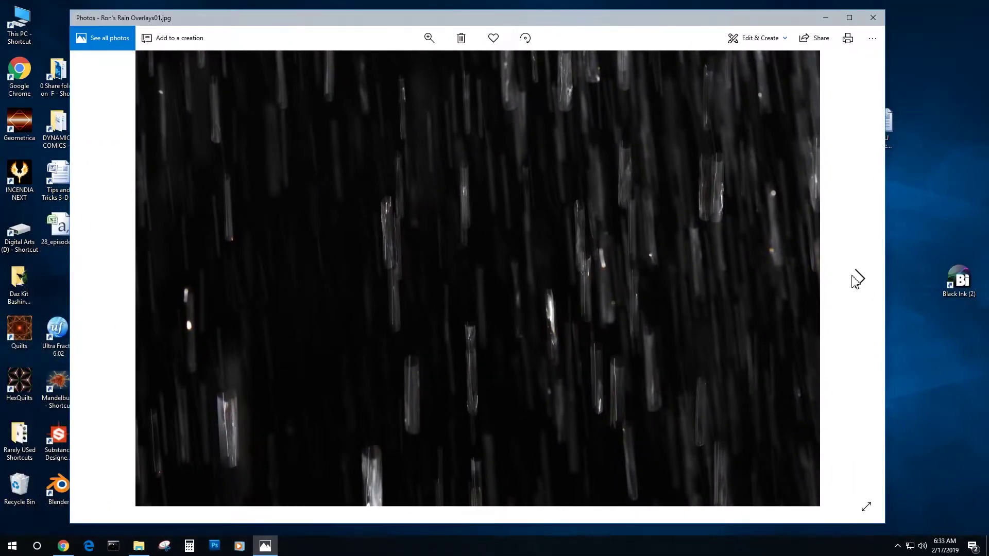
{"action": "left_click", "coordinate": [857, 283]}
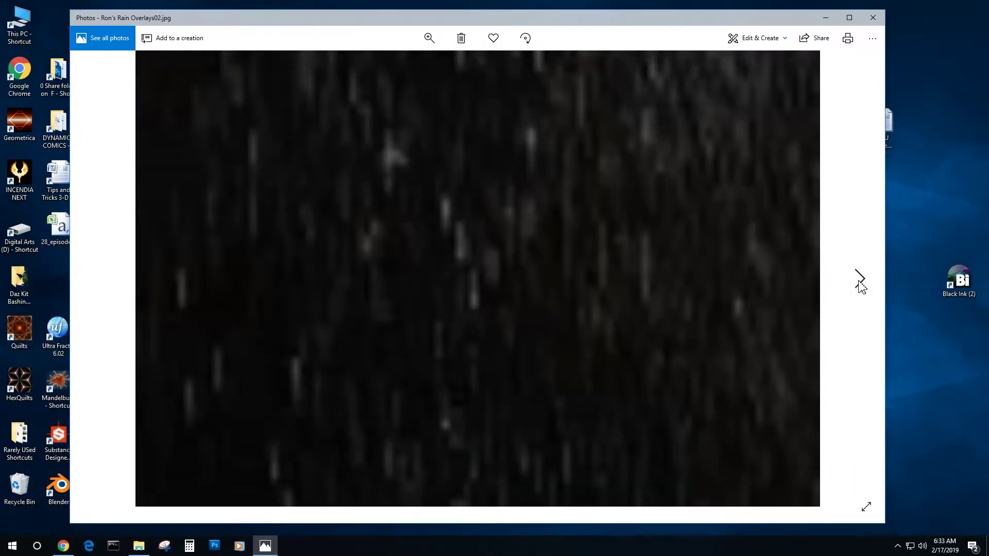
{"action": "left_click", "coordinate": [859, 284]}
{"action": "left_click", "coordinate": [859, 283]}
{"action": "left_click", "coordinate": [860, 285]}
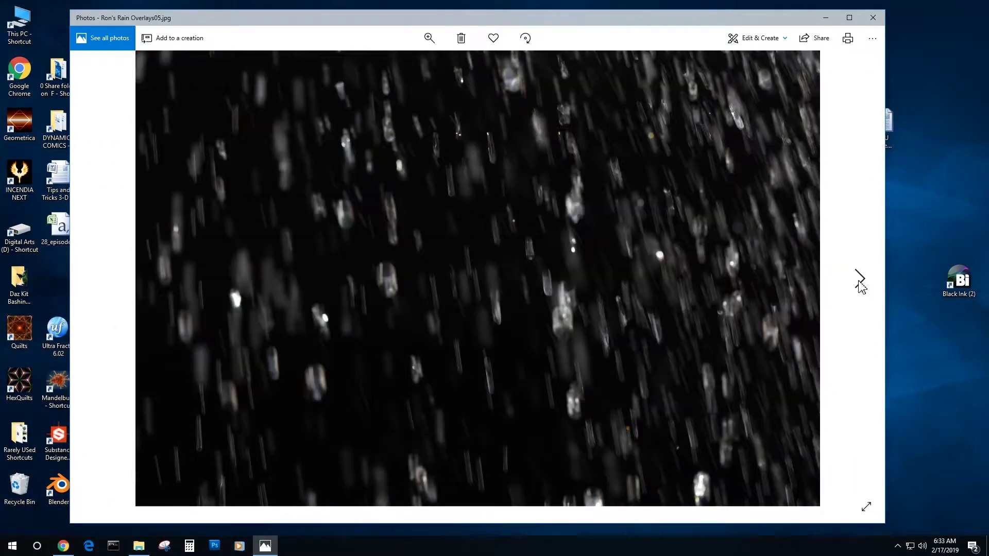
{"action": "left_click", "coordinate": [860, 285]}
{"action": "left_click", "coordinate": [860, 285]}
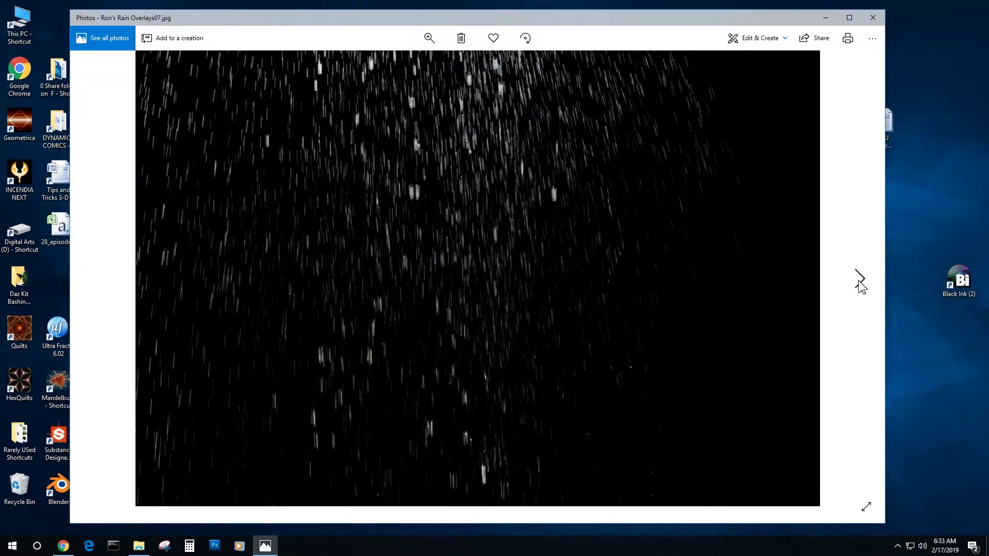
{"action": "left_click", "coordinate": [859, 284]}
{"action": "left_click", "coordinate": [859, 284]}
{"action": "left_click", "coordinate": [859, 283]}
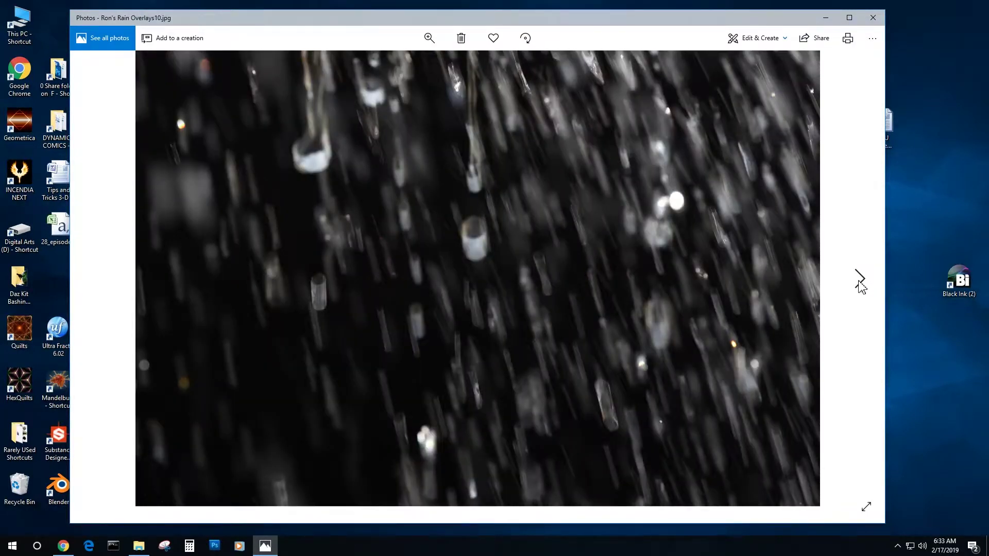
{"action": "left_click", "coordinate": [860, 285]}
{"action": "left_click", "coordinate": [860, 284]}
{"action": "left_click", "coordinate": [860, 285]}
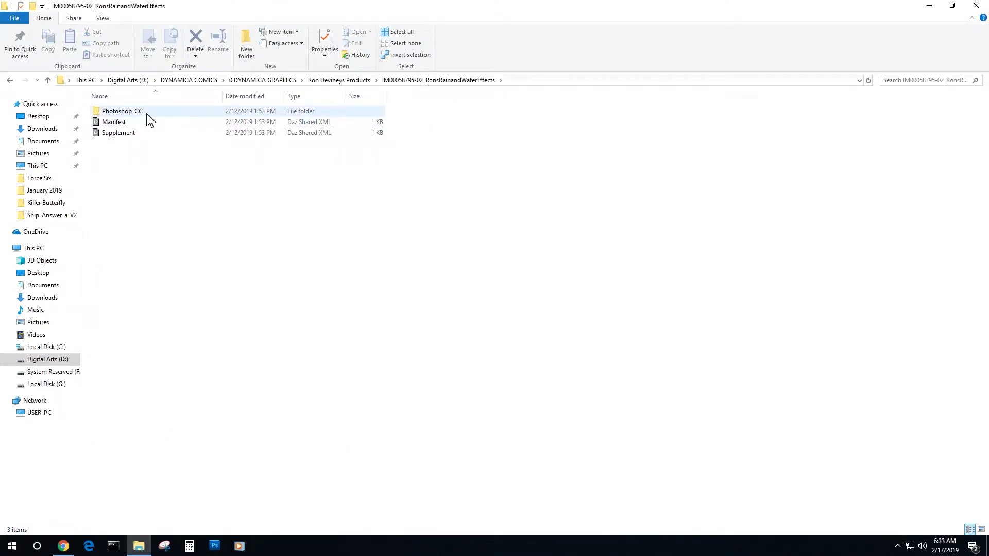
{"action": "double_click", "coordinate": [128, 114]}
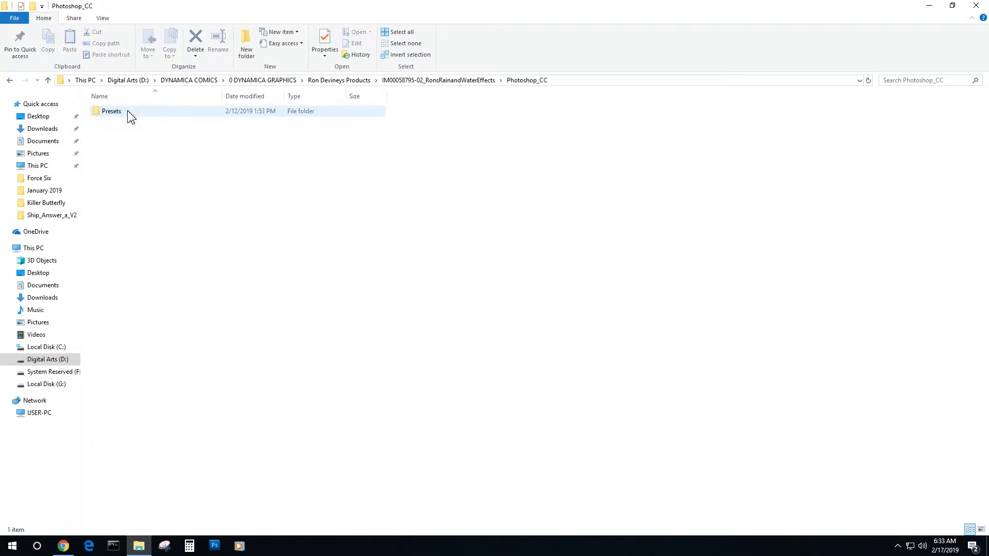
{"action": "double_click", "coordinate": [123, 114]}
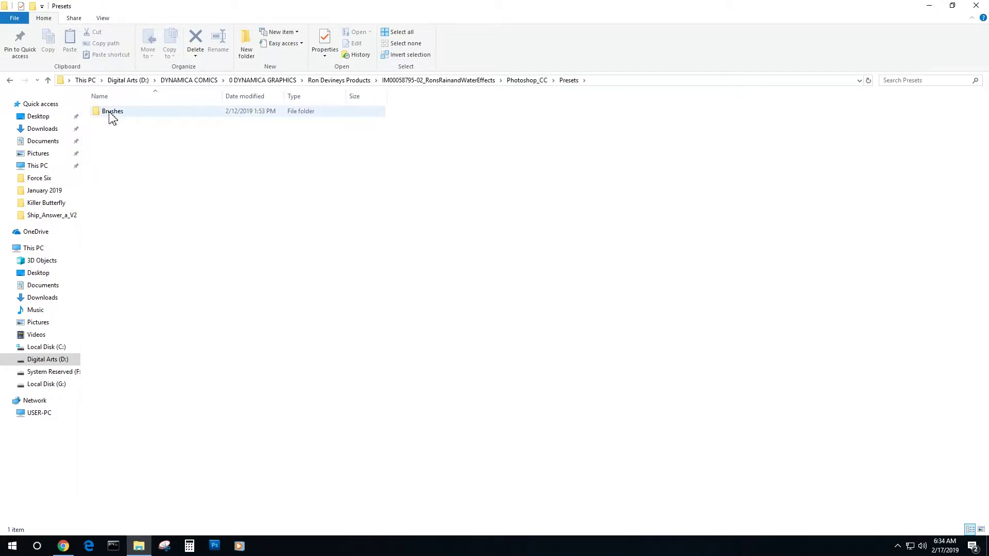
{"action": "double_click", "coordinate": [112, 115]}
{"action": "left_click", "coordinate": [124, 113]}
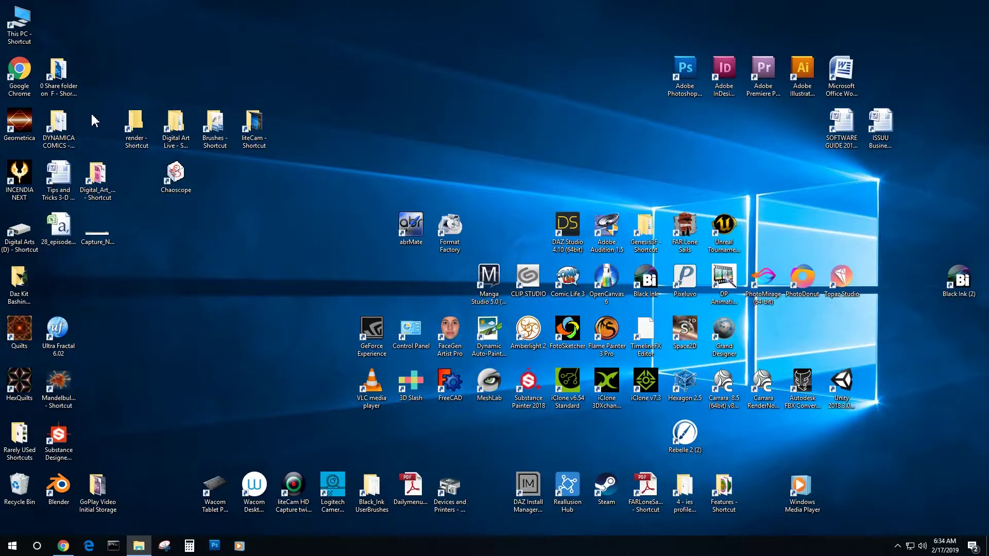
Copy the Ron's Rain Effects 2019 brush file into the Adobe Photoshop CS5.1 Presets Brushes folder, granting administrator permission.
{"action": "double_click", "coordinate": [215, 124]}
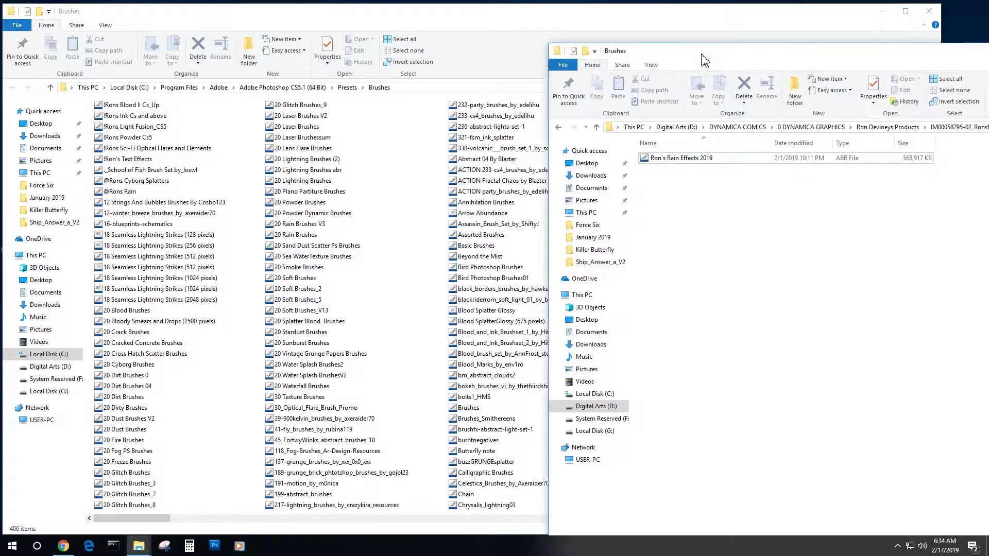
{"action": "mouse_move", "coordinate": [658, 156]}
{"action": "left_mouse_down"}
{"action": "mouse_move", "coordinate": [391, 191]}
{"action": "mouse_move", "coordinate": [396, 199]}
{"action": "left_mouse_up"}
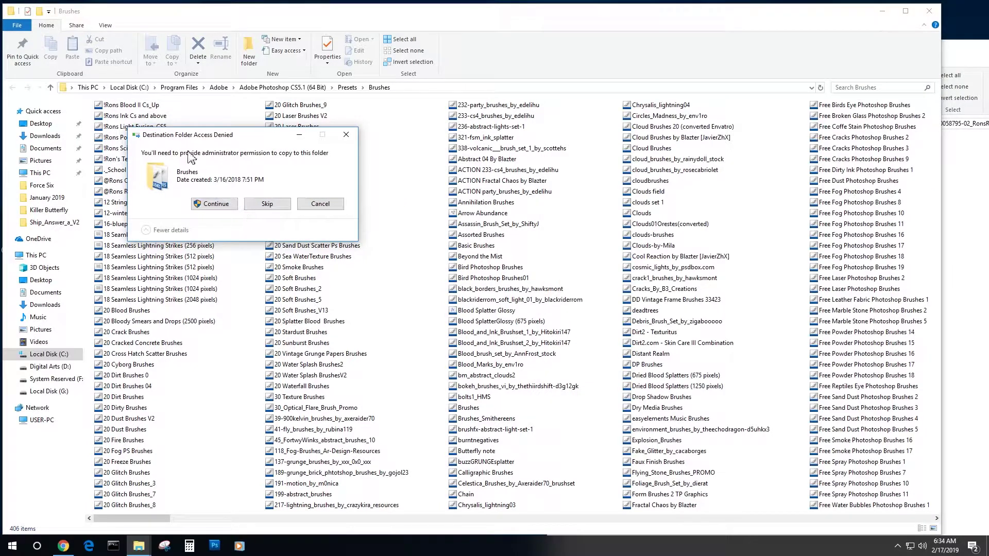
{"action": "left_click", "coordinate": [203, 205]}
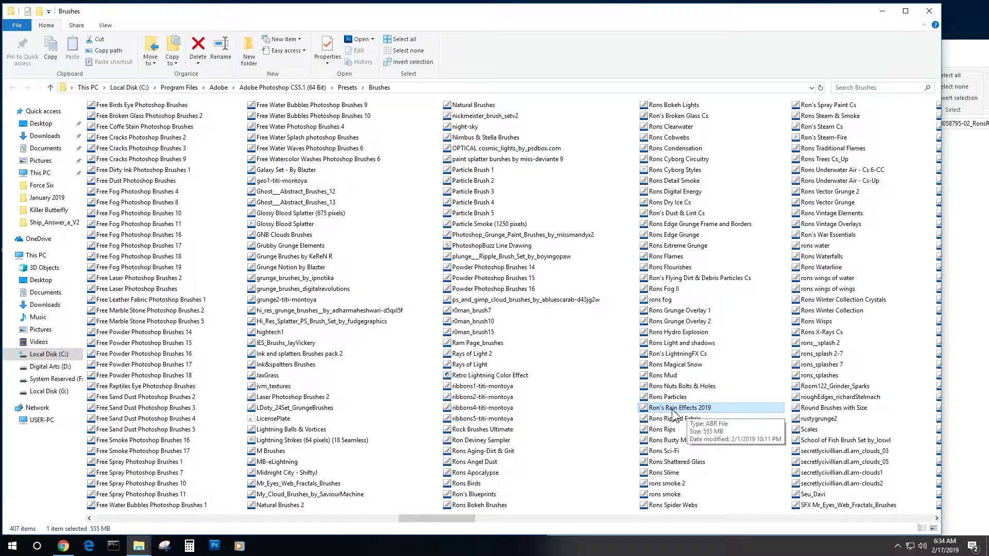
{"action": "left_click", "coordinate": [882, 11]}
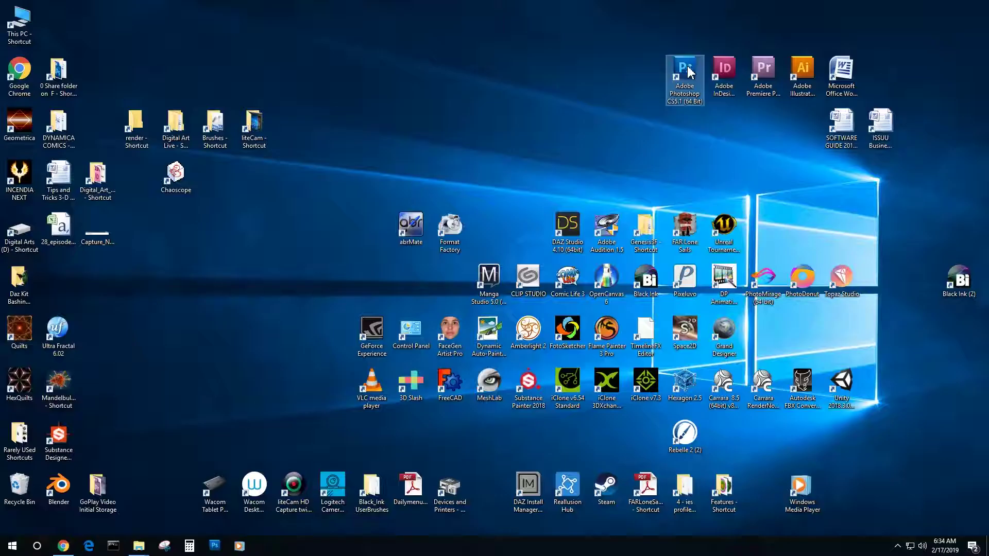
Launch Adobe Photoshop CS5.1, set the foreground colour to white and the background to black, and select the Brush tool.
{"action": "double_click", "coordinate": [689, 70]}
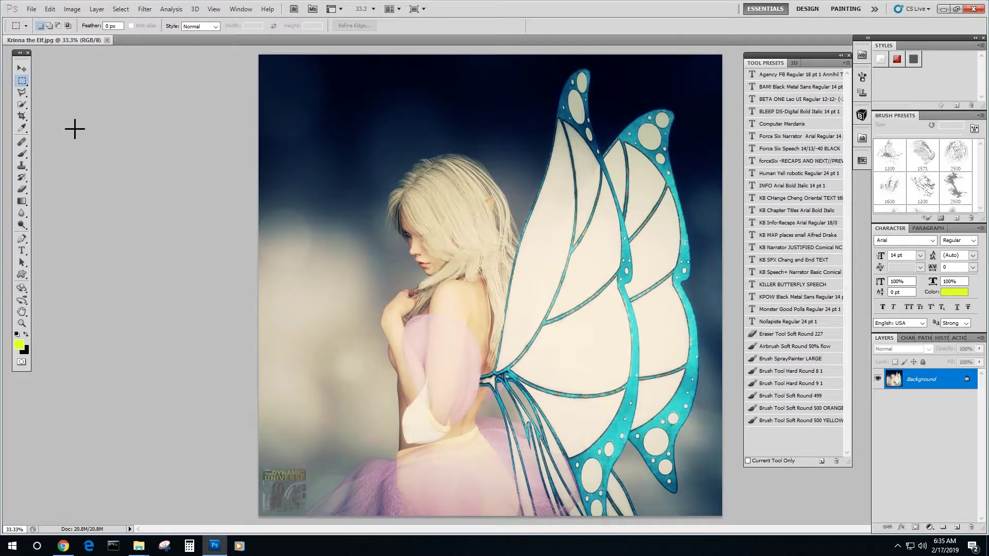
{"action": "left_click", "coordinate": [16, 334]}
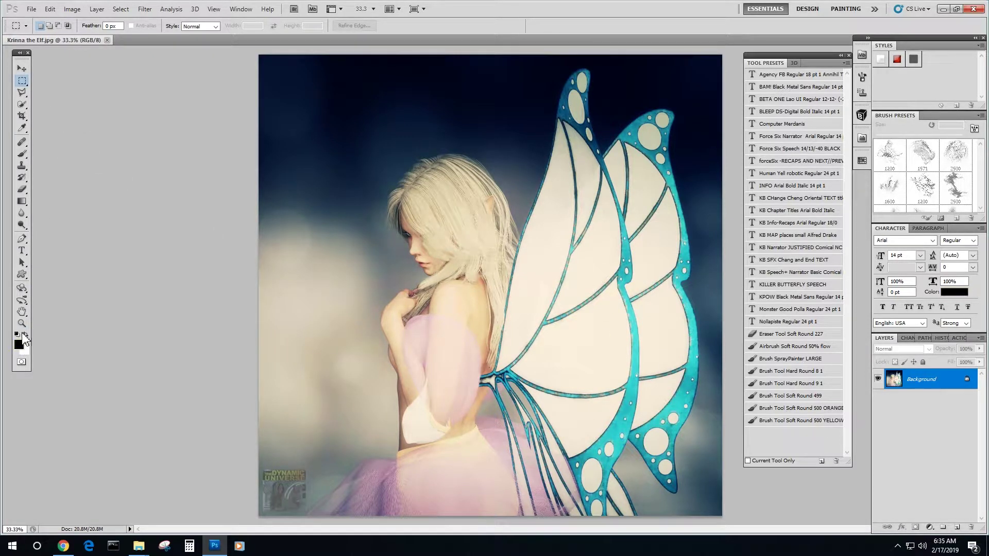
{"action": "left_click", "coordinate": [26, 334]}
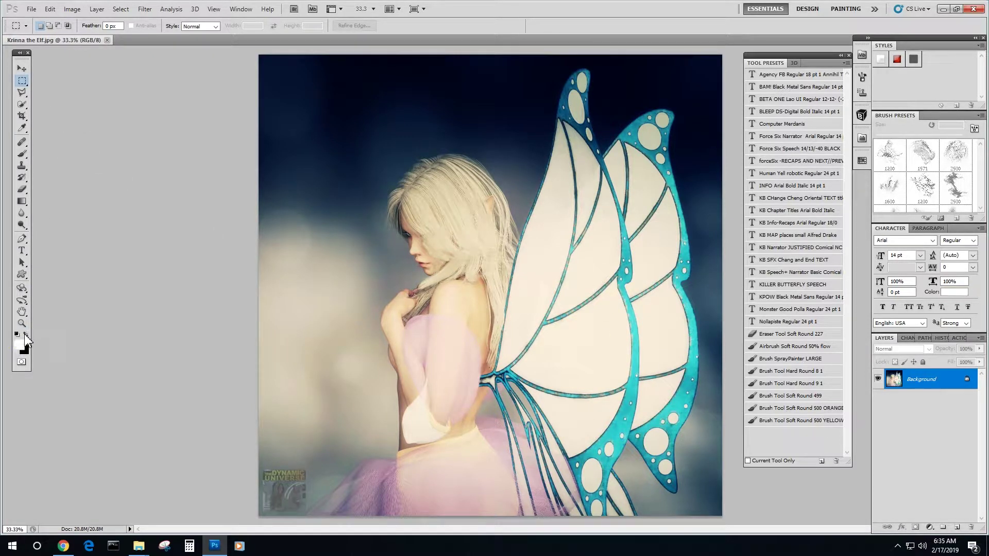
{"action": "left_click", "coordinate": [23, 156]}
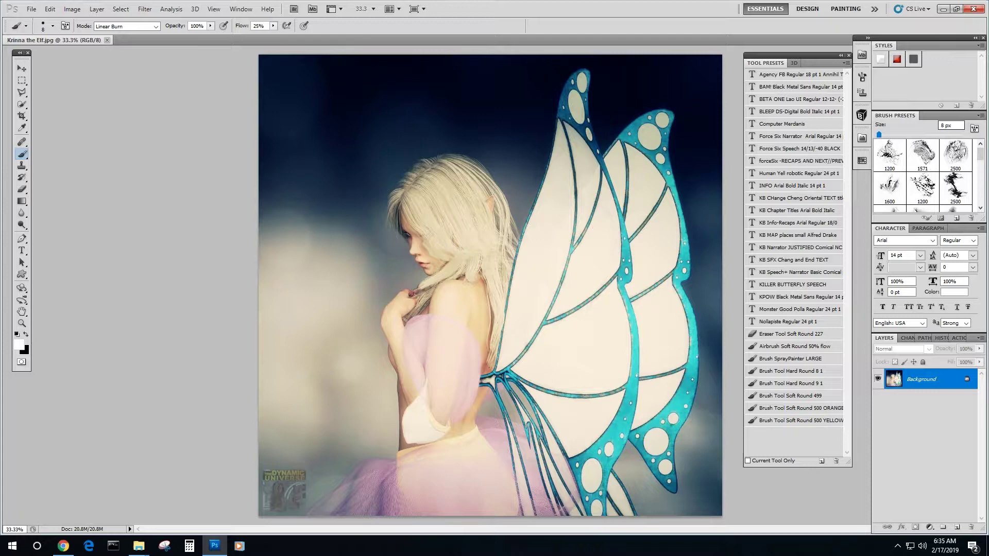
Try to replace the current brush presets with the Ron's Rain Effects 2019 set.
{"action": "left_click", "coordinate": [982, 117]}
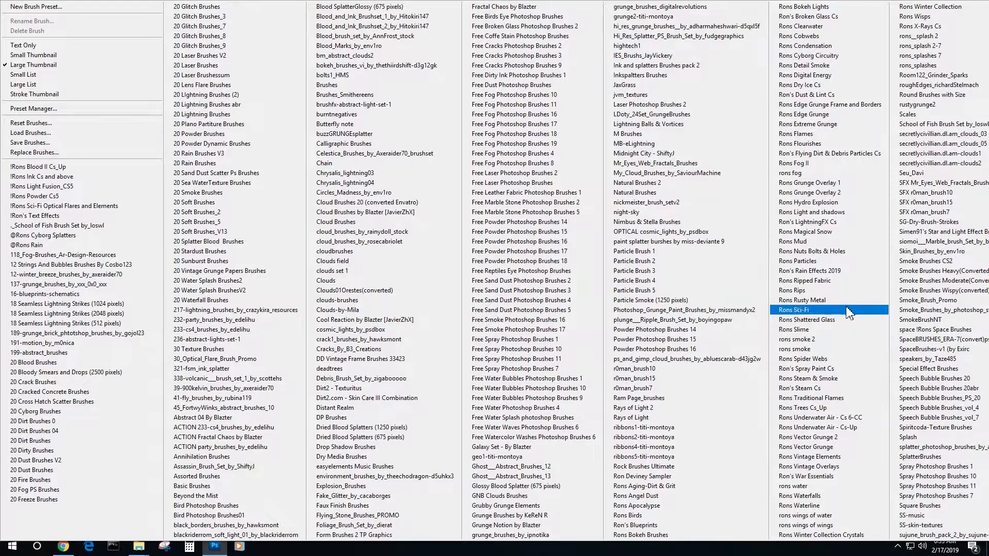
{"action": "left_click", "coordinate": [817, 271]}
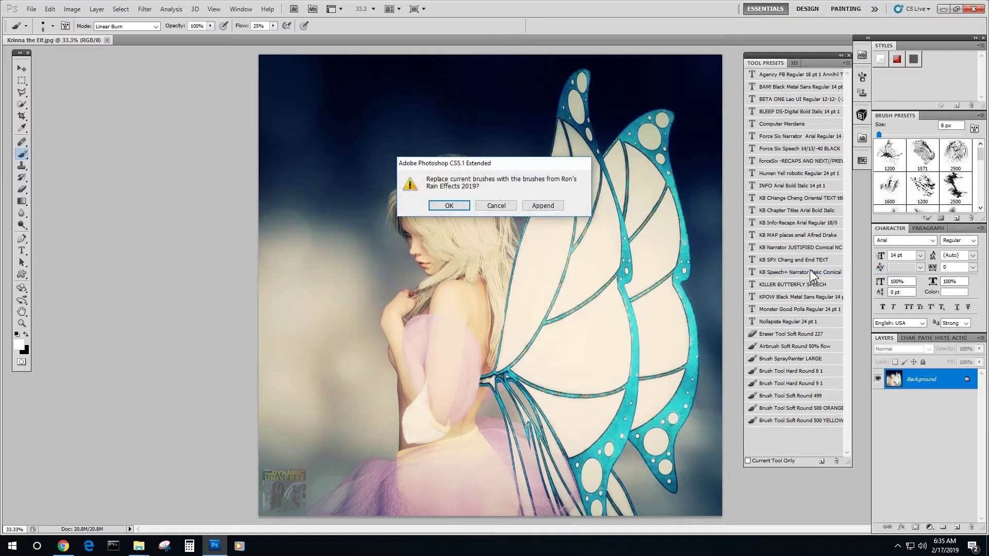
{"action": "left_click", "coordinate": [451, 206]}
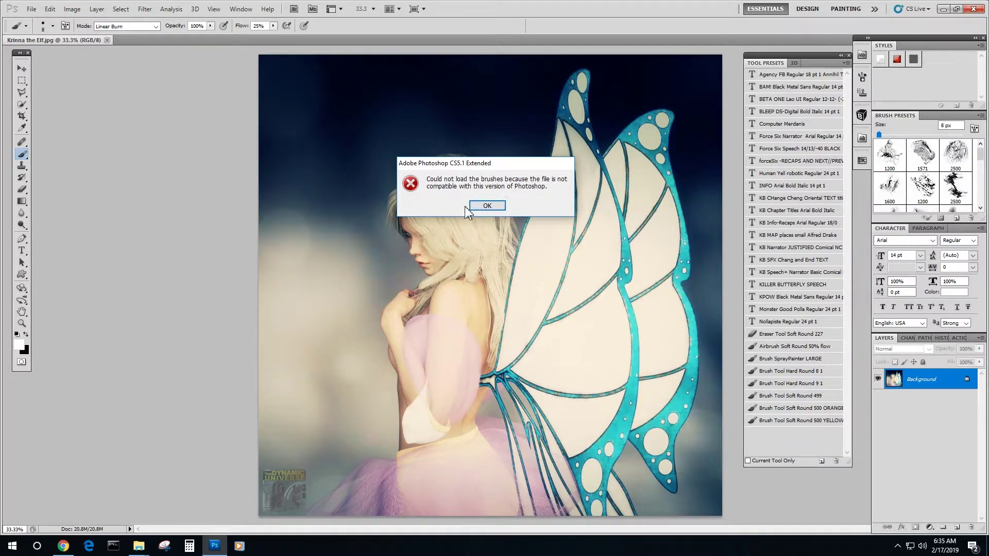
{"action": "left_click", "coordinate": [483, 208]}
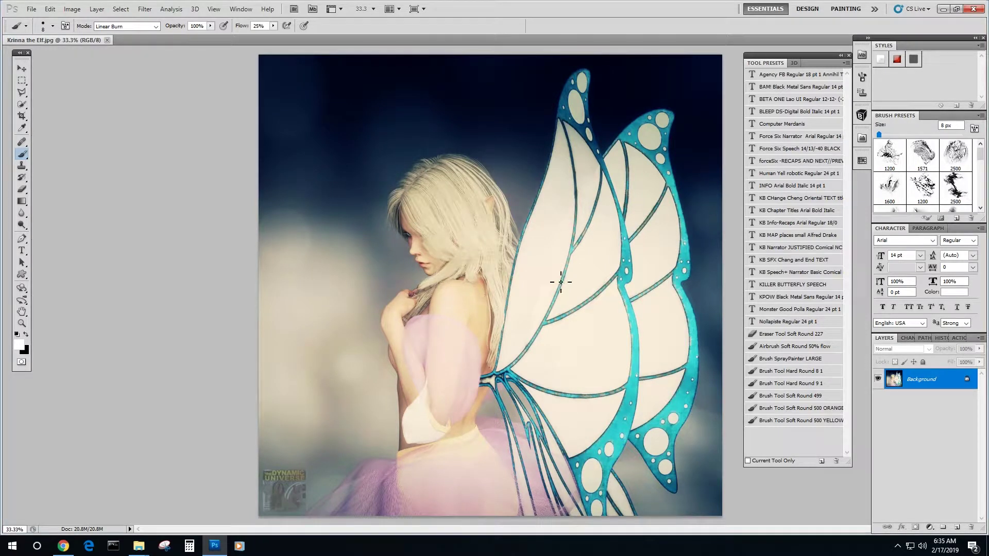
Switch to the browser and read the abrMate 1.1 review about converting and exporting Photoshop brush files.
{"action": "left_click", "coordinate": [943, 10]}
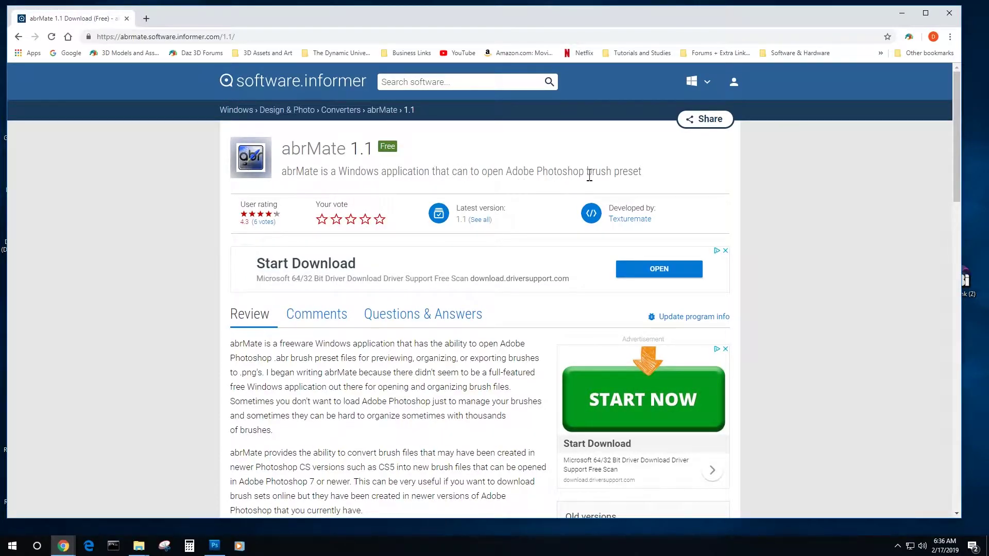
{"action": "scroll", "coordinate": [247, 337], "scroll_direction": "down", "scroll_amount": 1}
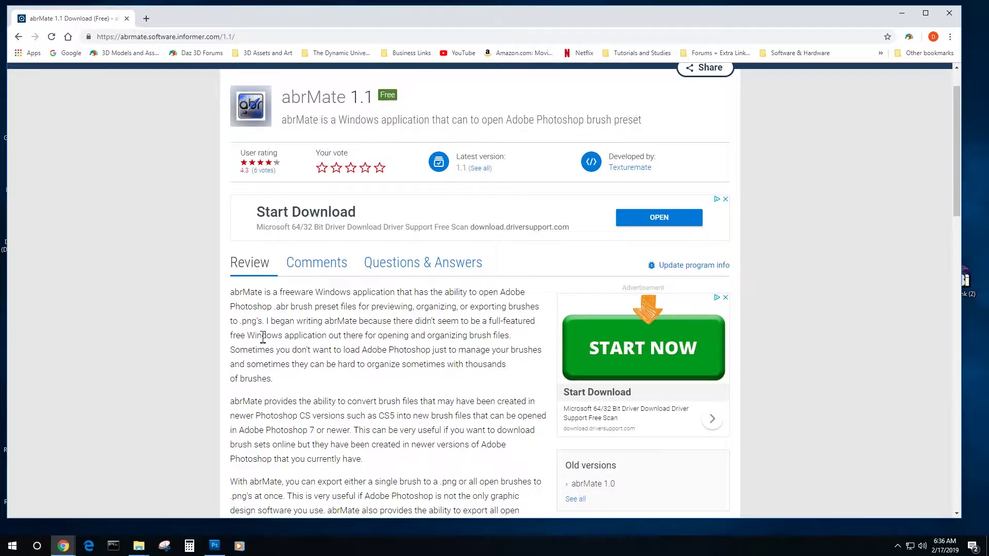
{"action": "scroll", "coordinate": [263, 337], "scroll_direction": "down", "scroll_amount": 1}
{"action": "scroll", "coordinate": [244, 327], "scroll_direction": "down", "scroll_amount": 1}
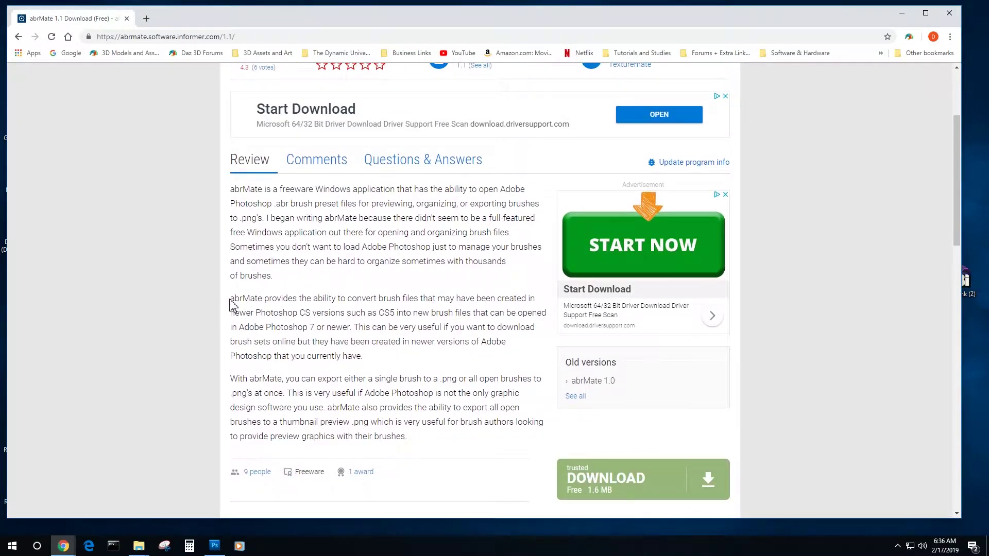
{"action": "mouse_move", "coordinate": [231, 299]}
{"action": "left_mouse_down"}
{"action": "mouse_move", "coordinate": [313, 300]}
{"action": "mouse_move", "coordinate": [430, 327]}
{"action": "mouse_move", "coordinate": [471, 387]}
{"action": "mouse_move", "coordinate": [523, 408]}
{"action": "mouse_move", "coordinate": [504, 438]}
{"action": "left_mouse_up"}
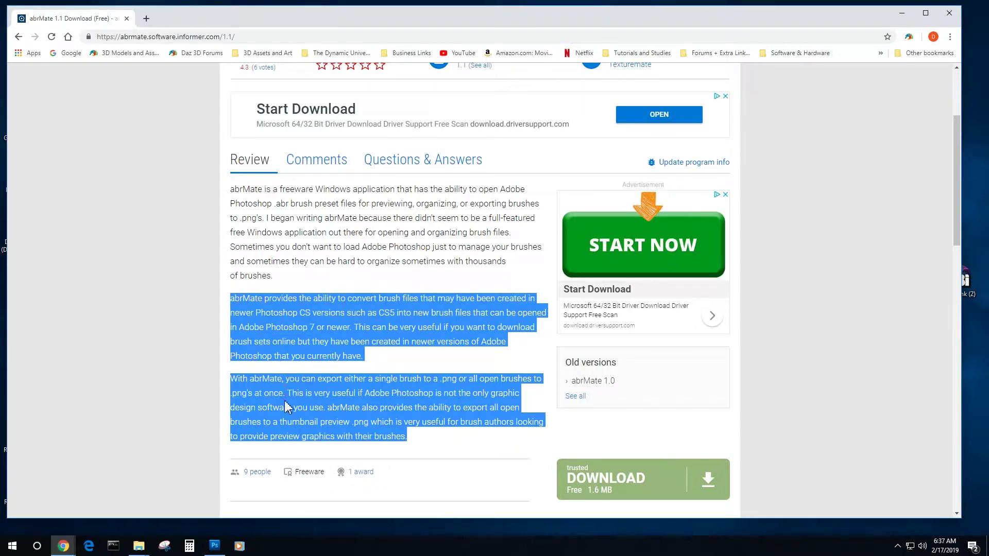
{"action": "scroll", "coordinate": [444, 329], "scroll_direction": "up", "scroll_amount": 3}
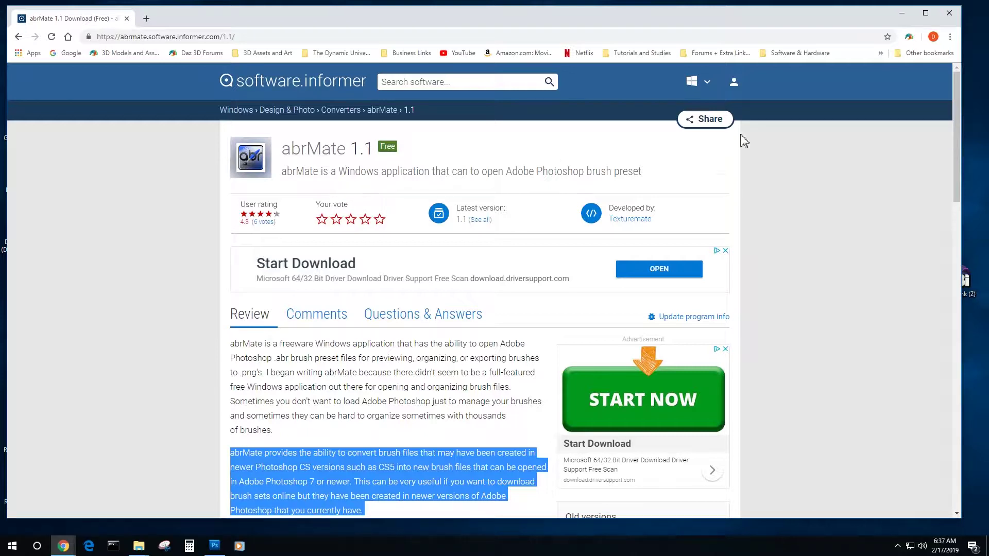
{"action": "left_click", "coordinate": [950, 14]}
Delete the Ron's Rain Effects 2019 brush file from the Photoshop CS5.1 Brushes folder.
{"action": "right_click", "coordinate": [675, 409]}
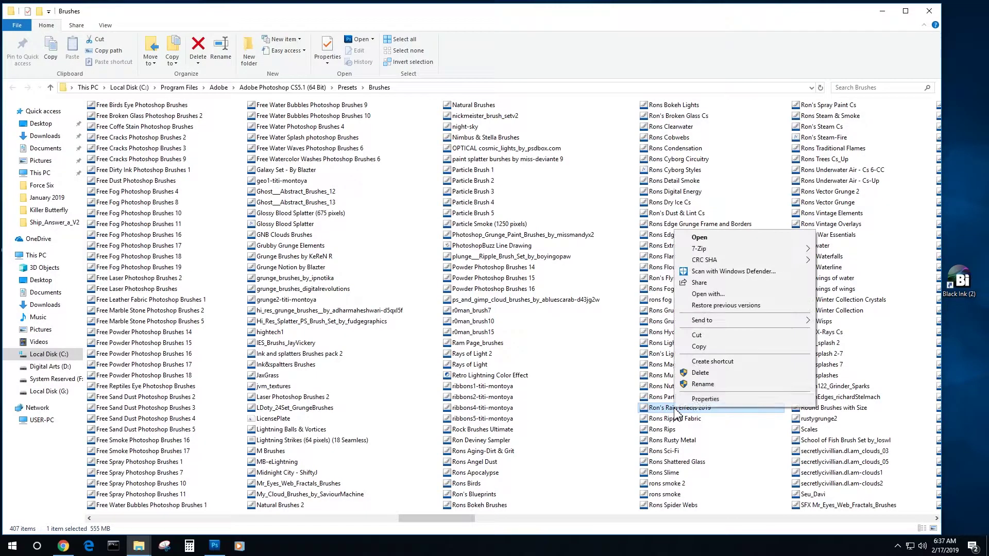
{"action": "left_click", "coordinate": [700, 373]}
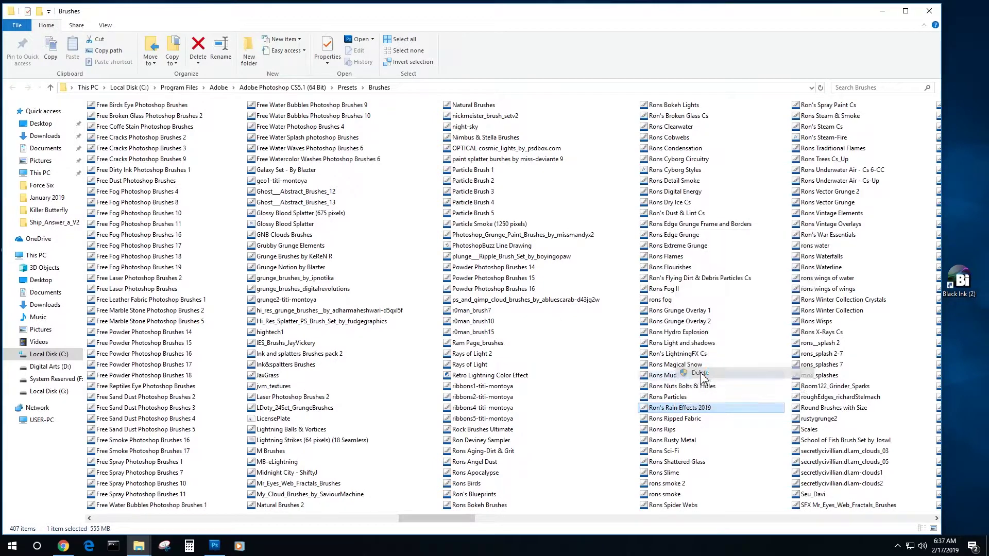
{"action": "left_click", "coordinate": [891, 11]}
{"action": "double_click", "coordinate": [407, 226]}
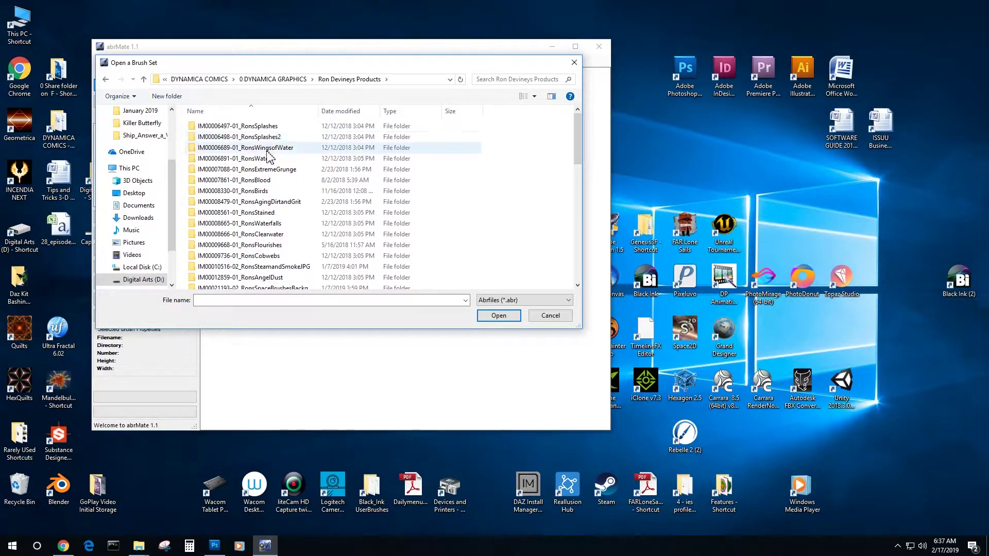
{"action": "scroll", "coordinate": [269, 160], "scroll_direction": "down", "scroll_amount": 1}
{"action": "scroll", "coordinate": [268, 164], "scroll_direction": "down", "scroll_amount": 5}
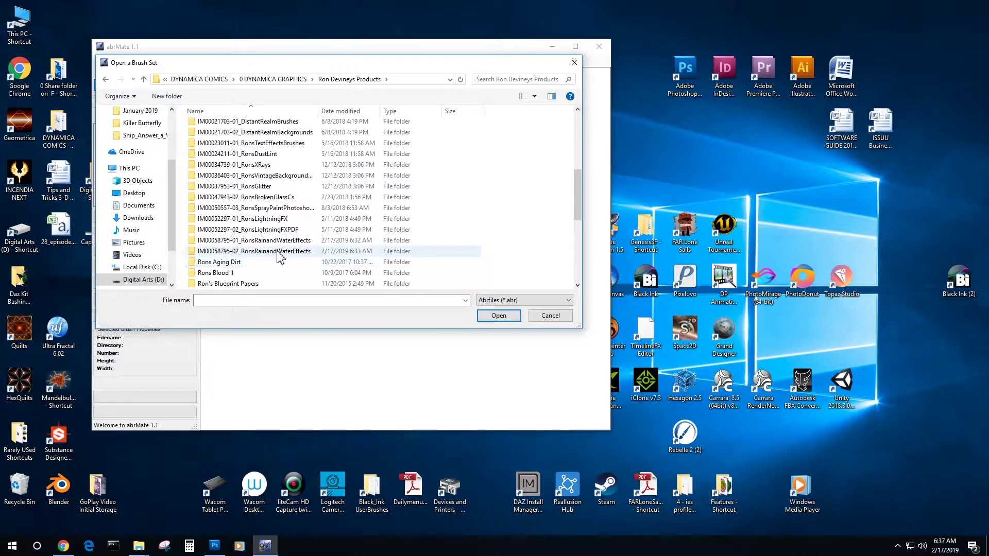
{"action": "double_click", "coordinate": [277, 252]}
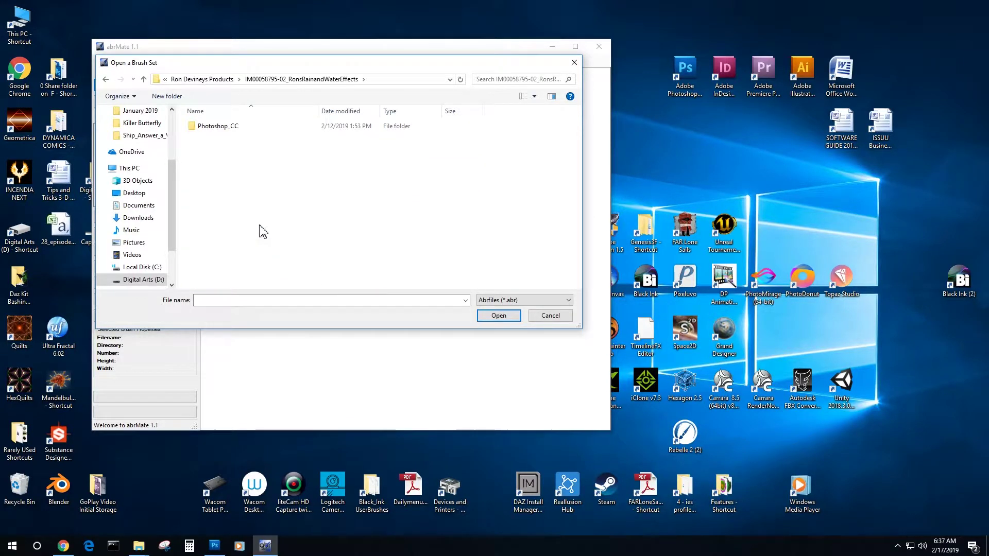
{"action": "double_click", "coordinate": [216, 126]}
{"action": "double_click", "coordinate": [216, 128]}
{"action": "double_click", "coordinate": [216, 129]}
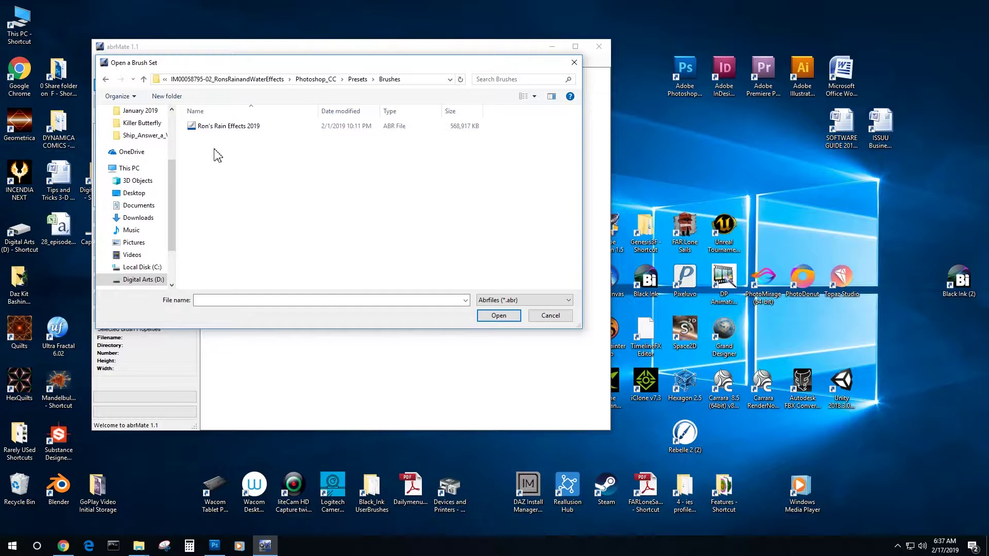
{"action": "left_click", "coordinate": [215, 127]}
{"action": "left_click", "coordinate": [503, 316]}
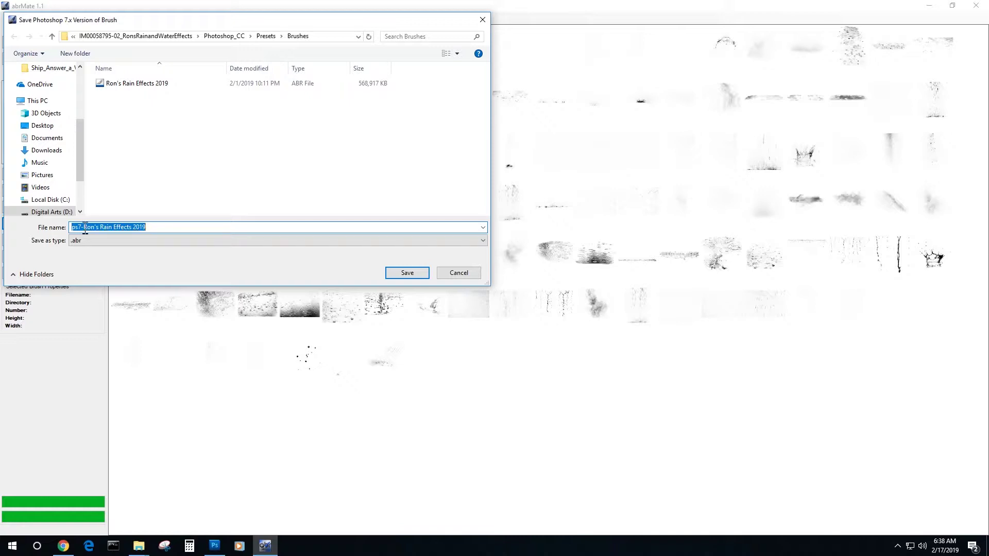
Save the Photoshop 7.x version of the brush set as Ron's Rain Effects 2019_Converted, without the ps7 prefix.
{"action": "left_click_drag", "start_coordinate": [85, 228], "coordinate": [76, 228]}
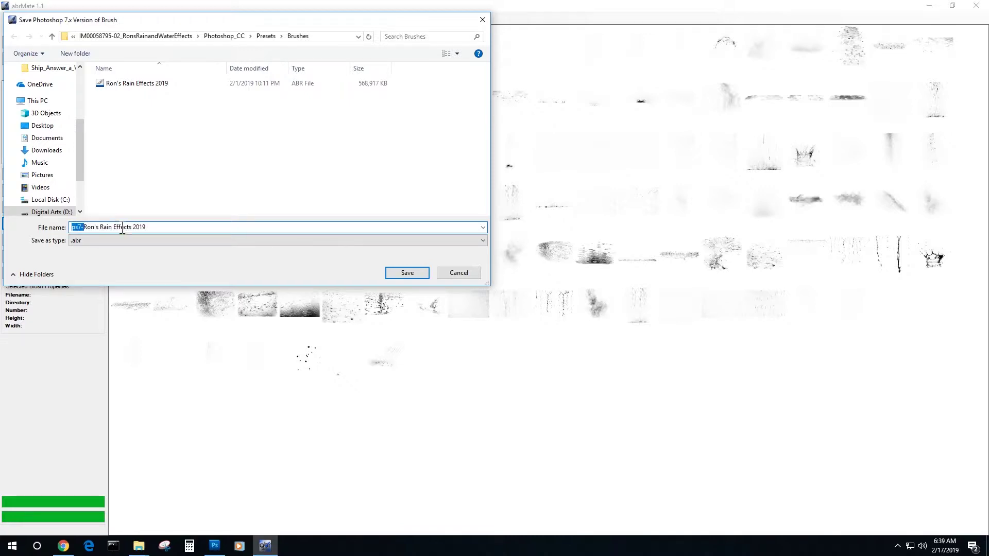
{"action": "key", "text": "BackSpace"}
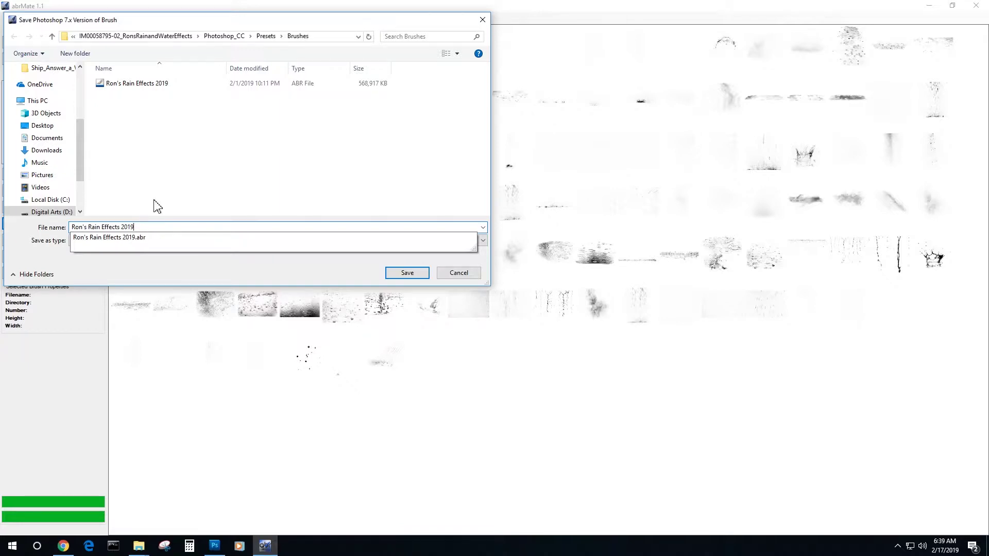
{"action": "type", "text": "_"}
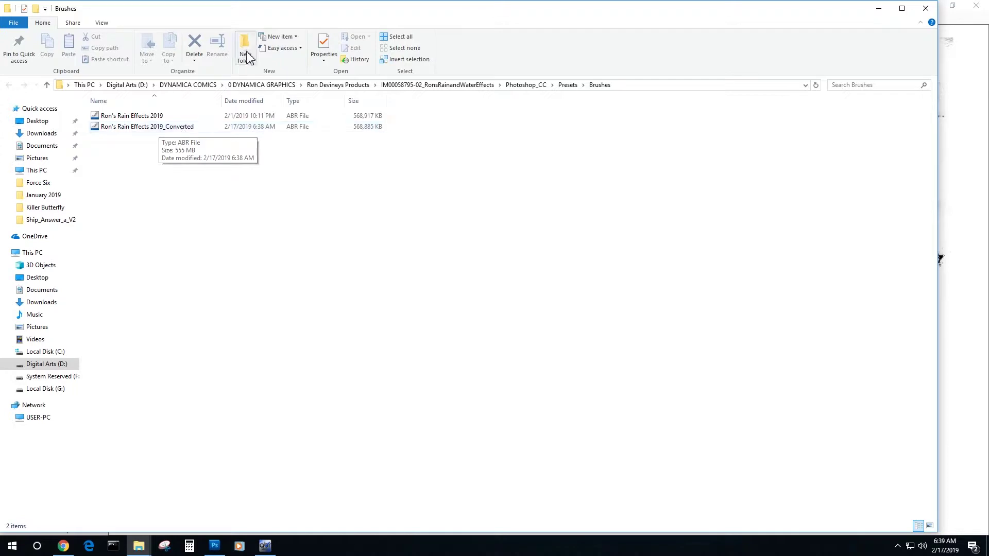
Copy Ron's Rain Effects 2019_Converted into the Photoshop CS5.1 Brushes folder, granting administrator permission, and return to Photoshop.
{"action": "left_click", "coordinate": [878, 8]}
{"action": "left_click", "coordinate": [935, 10]}
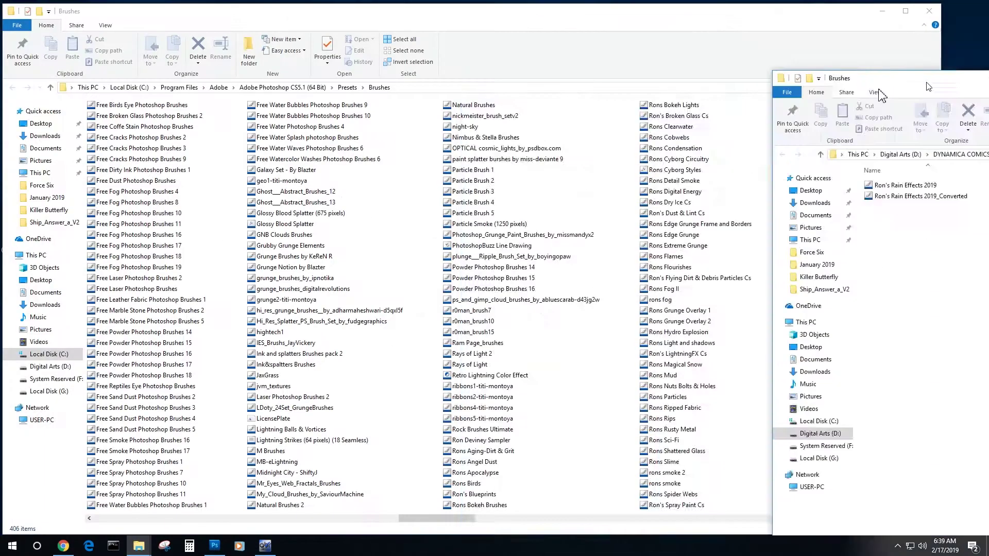
{"action": "left_click", "coordinate": [608, 199]}
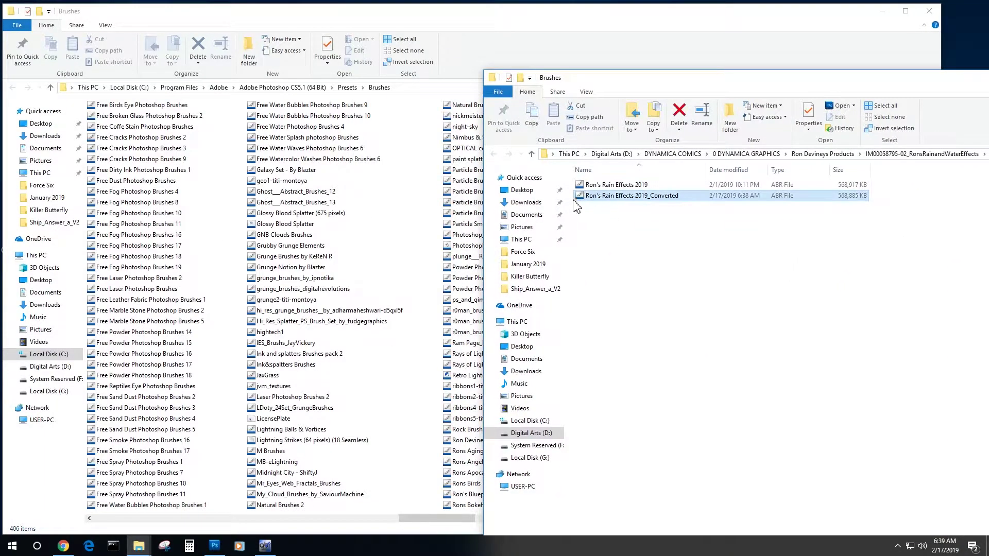
{"action": "left_click_drag", "start_coordinate": [609, 199], "coordinate": [400, 206]}
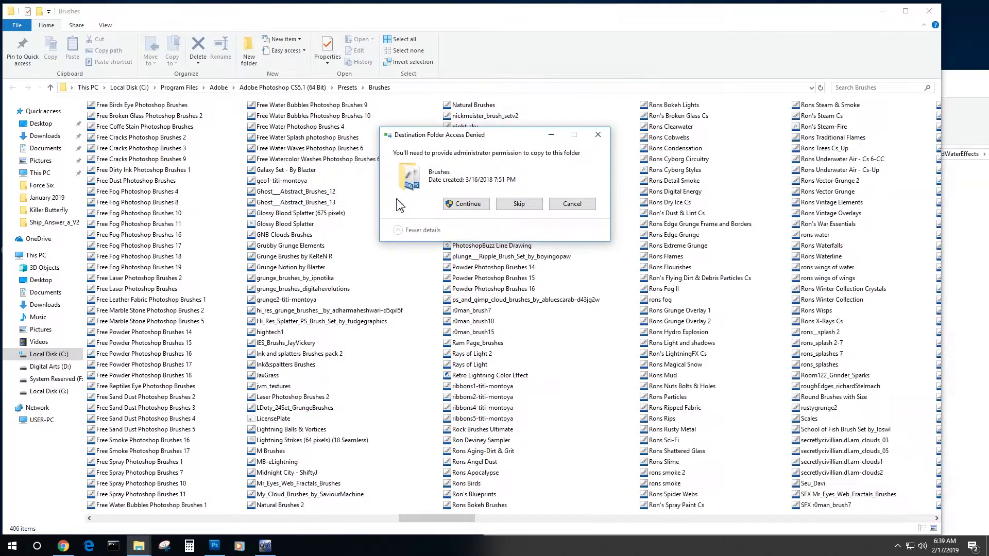
{"action": "left_click", "coordinate": [464, 203]}
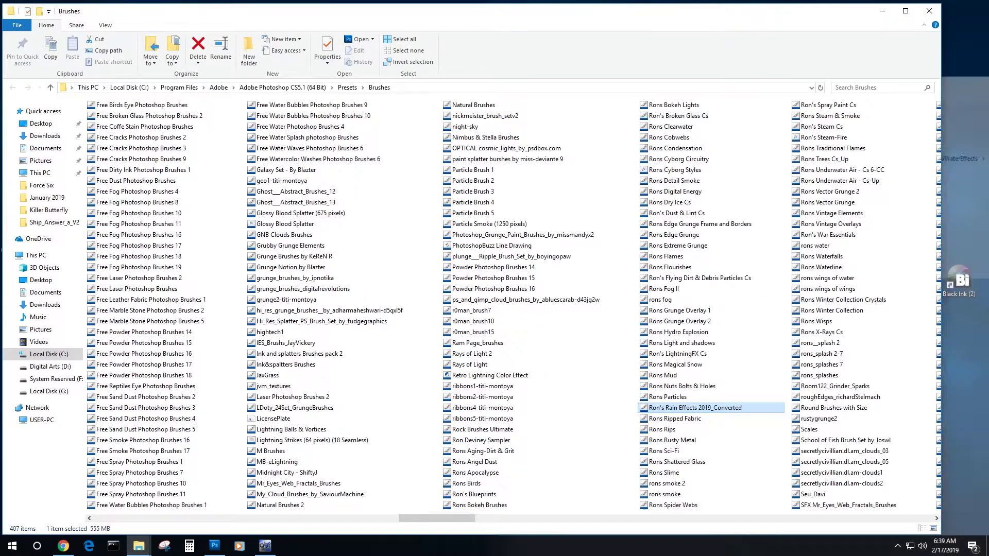
{"action": "left_click", "coordinate": [882, 10]}
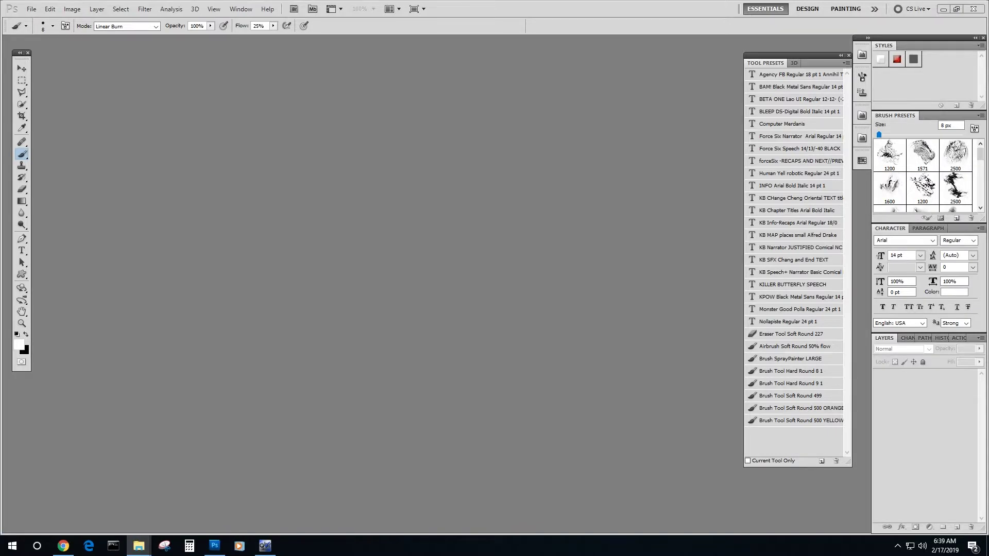
Open Krinna the Elf.jpg and replace the current brush presets with the Ron's Rain Effects 2019_Converted set.
{"action": "left_click_drag", "start_coordinate": [648, 218], "coordinate": [650, 217]}
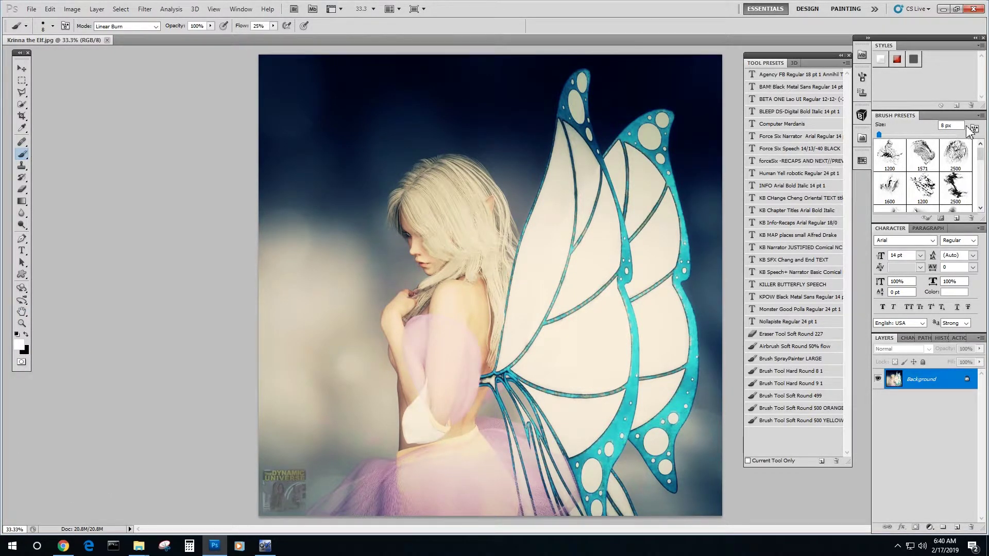
{"action": "left_click", "coordinate": [982, 119]}
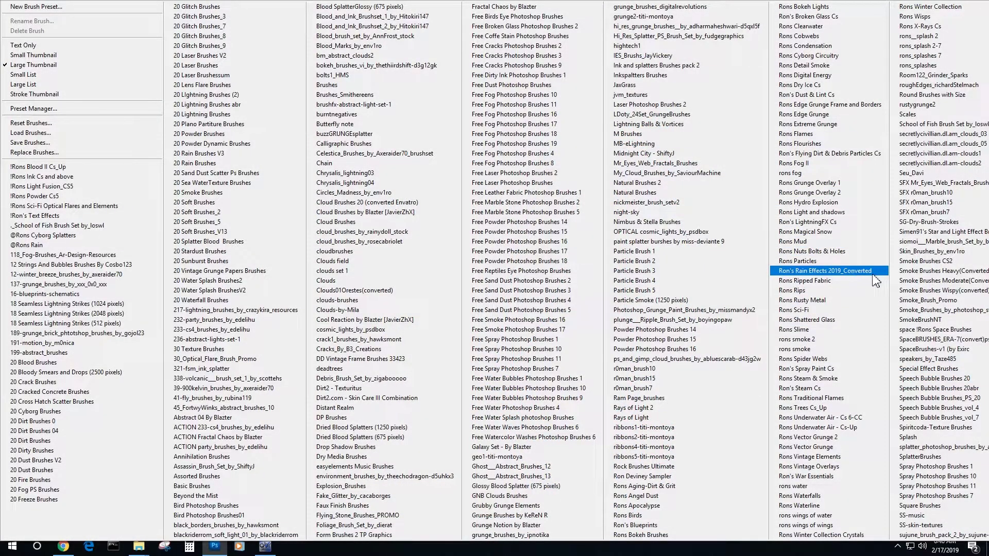
{"action": "left_click", "coordinate": [848, 273]}
{"action": "left_click", "coordinate": [449, 205]}
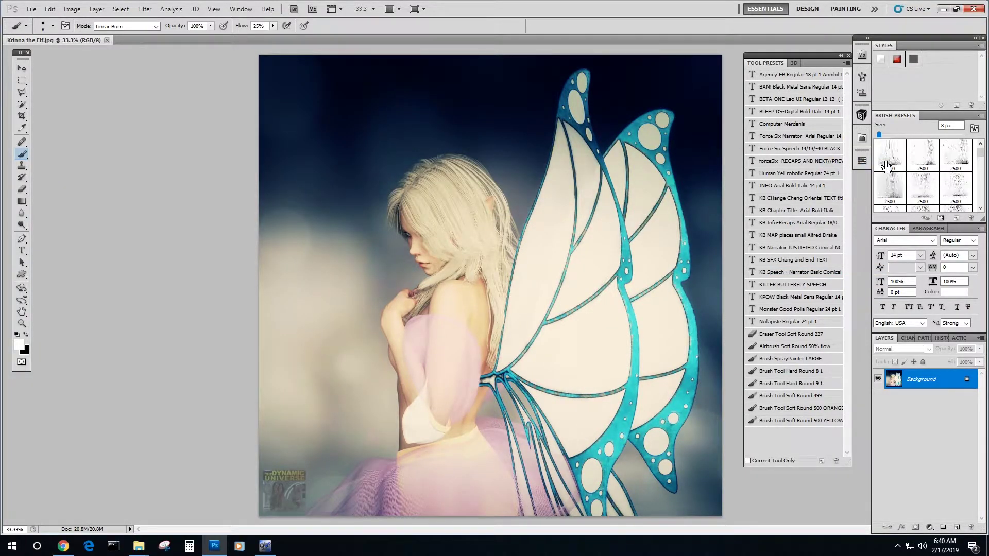
Add a new layer named Rain Streaks and stamp rain across the elf picture with a 2500 px rain-streak brush.
{"action": "left_click_drag", "start_coordinate": [980, 150], "coordinate": [978, 168]}
{"action": "left_click", "coordinate": [922, 175]}
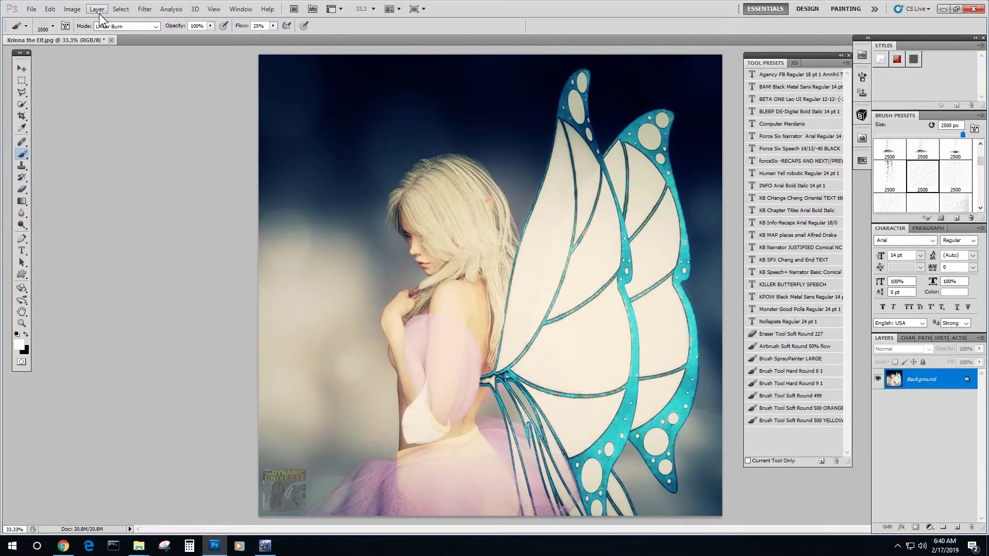
{"action": "left_click", "coordinate": [96, 8]}
{"action": "mouse_move", "coordinate": [108, 21]}
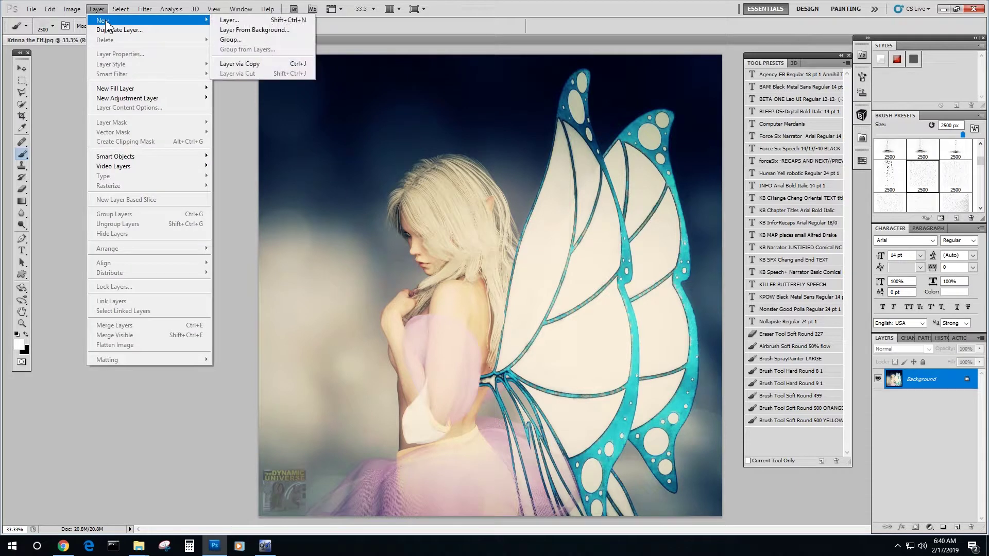
{"action": "left_click", "coordinate": [231, 20]}
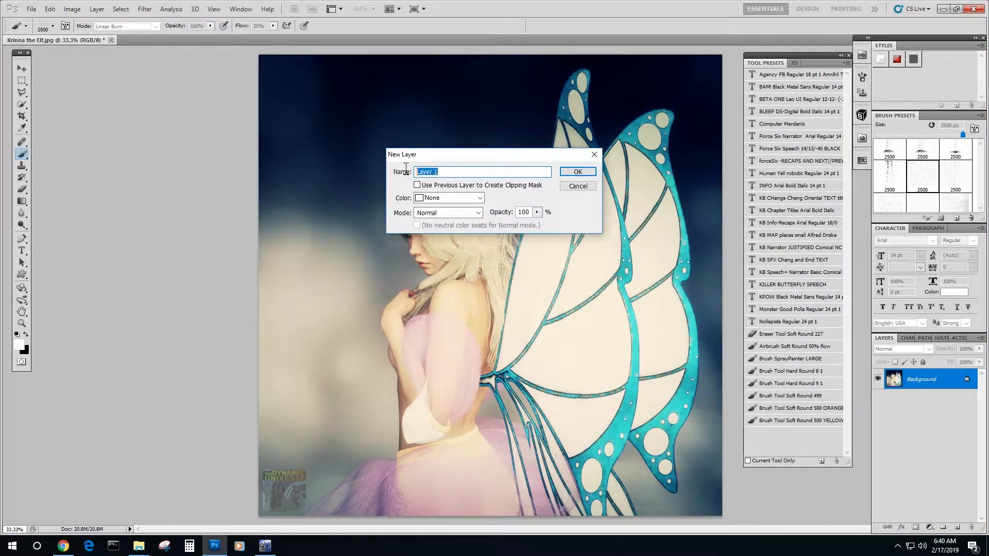
{"action": "type", "text": "Rain Streaks"}
{"action": "left_click", "coordinate": [591, 176]}
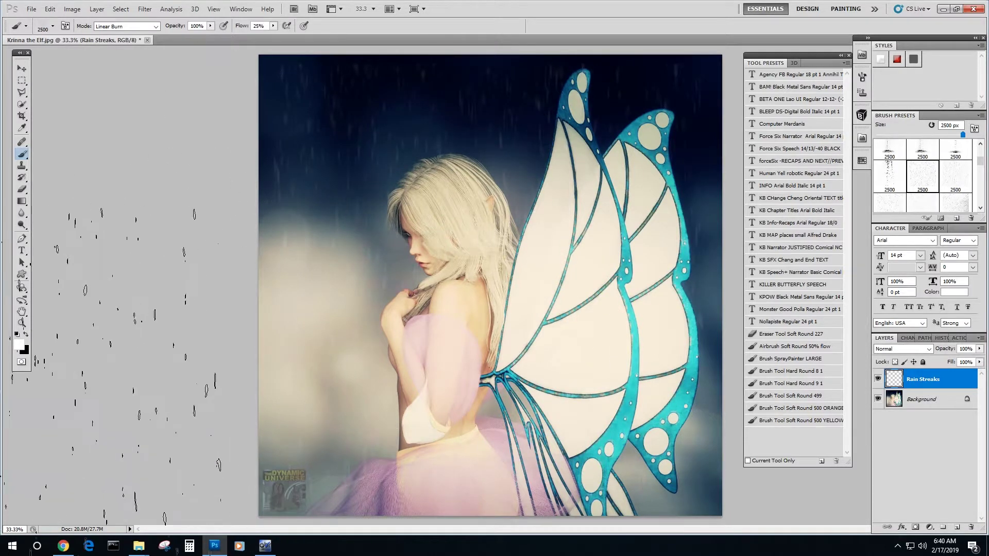
{"action": "left_click", "coordinate": [466, 298]}
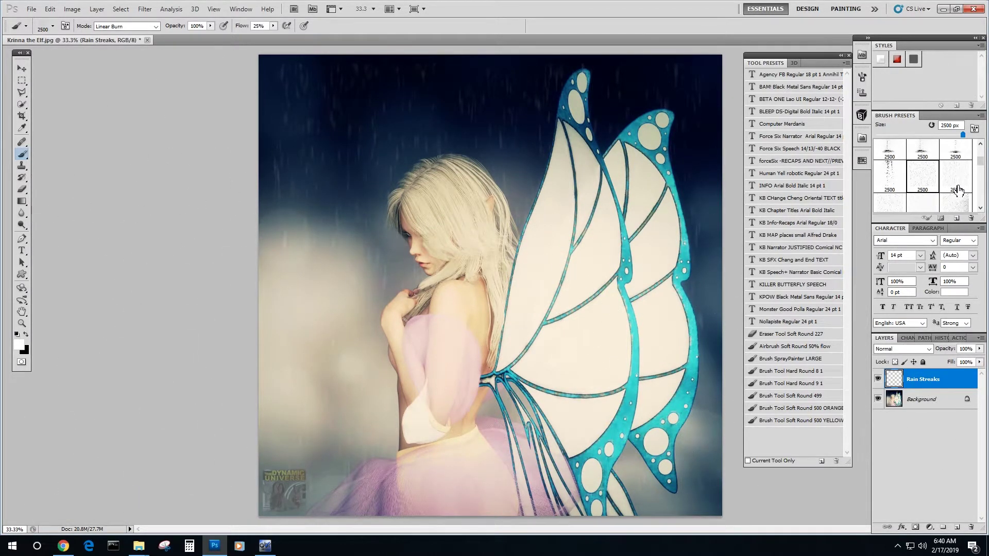
Look through the rain brush presets for splash and drop tips and select a 2500 px droplet brush.
{"action": "left_click", "coordinate": [983, 175]}
{"action": "left_click", "coordinate": [983, 175]}
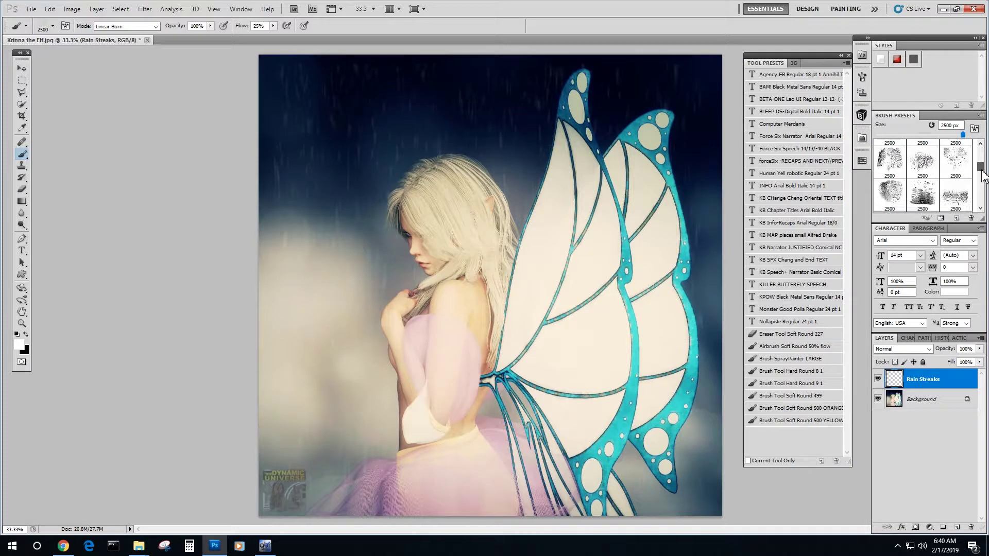
{"action": "left_click", "coordinate": [983, 175]}
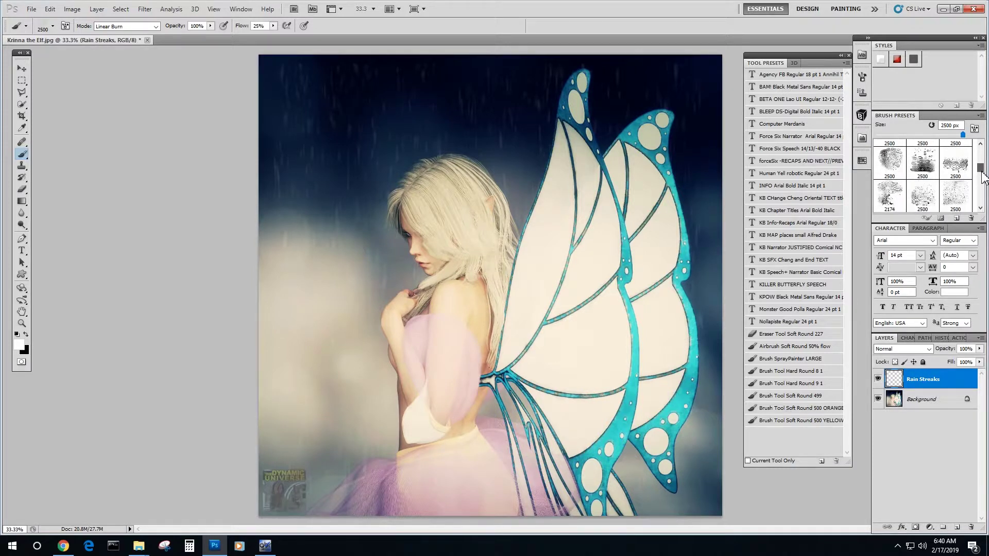
{"action": "left_click", "coordinate": [983, 175]}
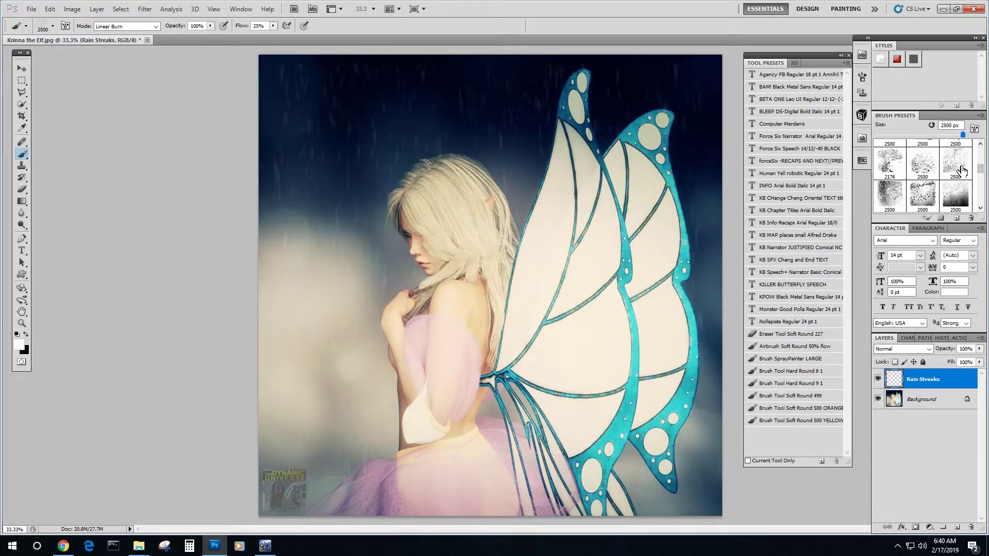
Create a new layer named Rons Big Drops above the Rain Streaks layer.
{"action": "right_click", "coordinate": [927, 381]}
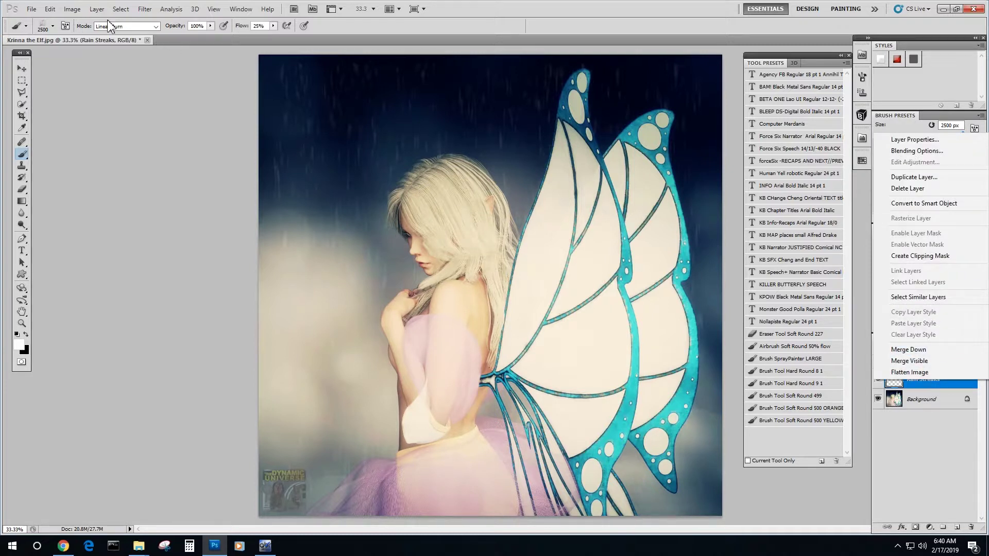
{"action": "left_click", "coordinate": [97, 9]}
{"action": "left_click", "coordinate": [97, 9]}
{"action": "mouse_move", "coordinate": [129, 20]}
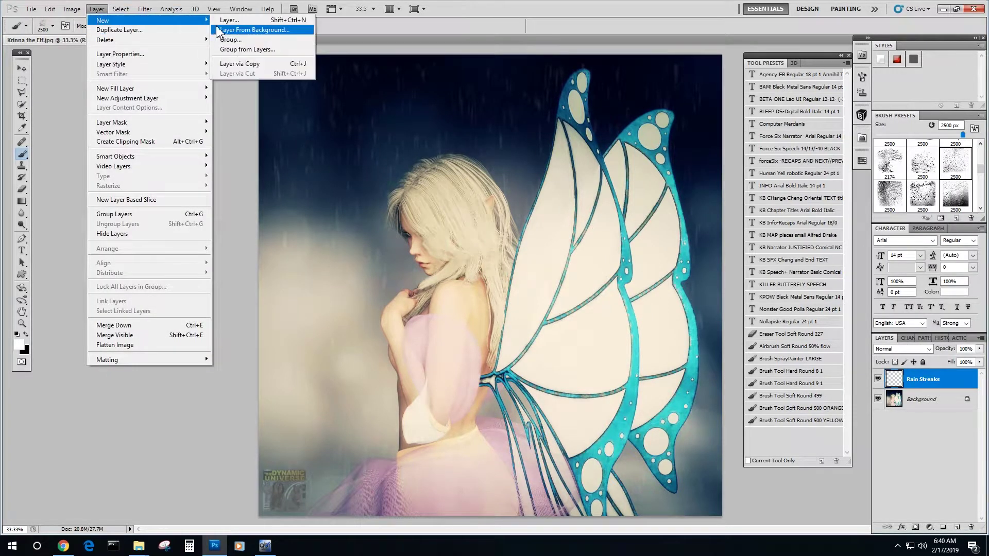
{"action": "left_click", "coordinate": [226, 20]}
{"action": "left_click", "coordinate": [443, 172]}
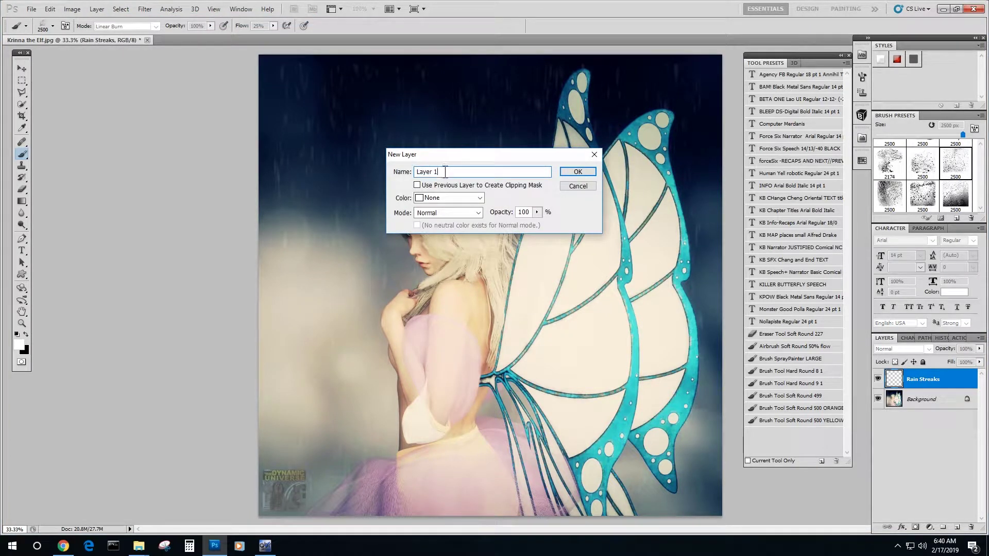
{"action": "left_click_drag", "start_coordinate": [445, 172], "coordinate": [384, 170]}
{"action": "type", "text": "Rons Big Drops"}
{"action": "key", "text": "Return"}
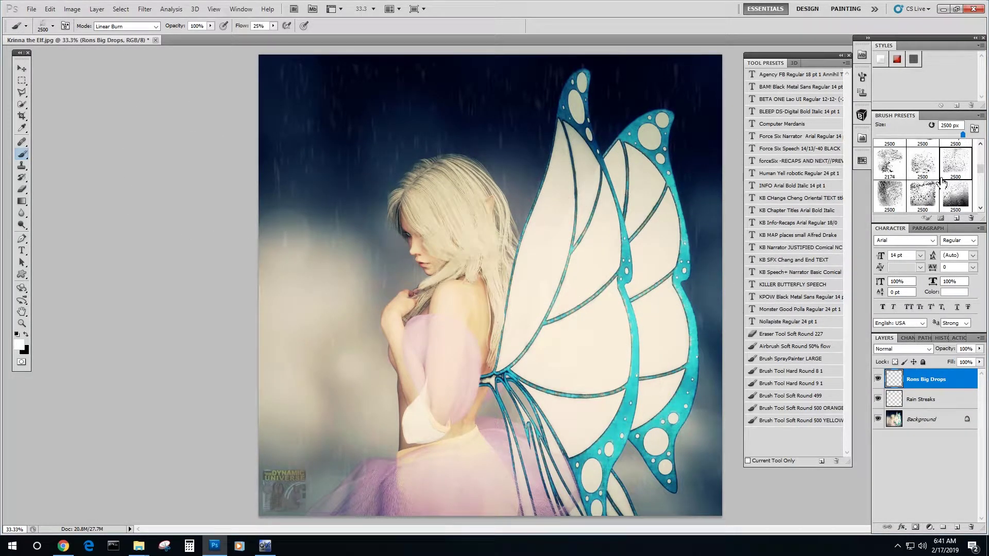
Preview several water brushes over the picture, choose a faint 2500 px droplet tip and stamp it around the elf's head.
{"action": "left_click", "coordinate": [923, 165]}
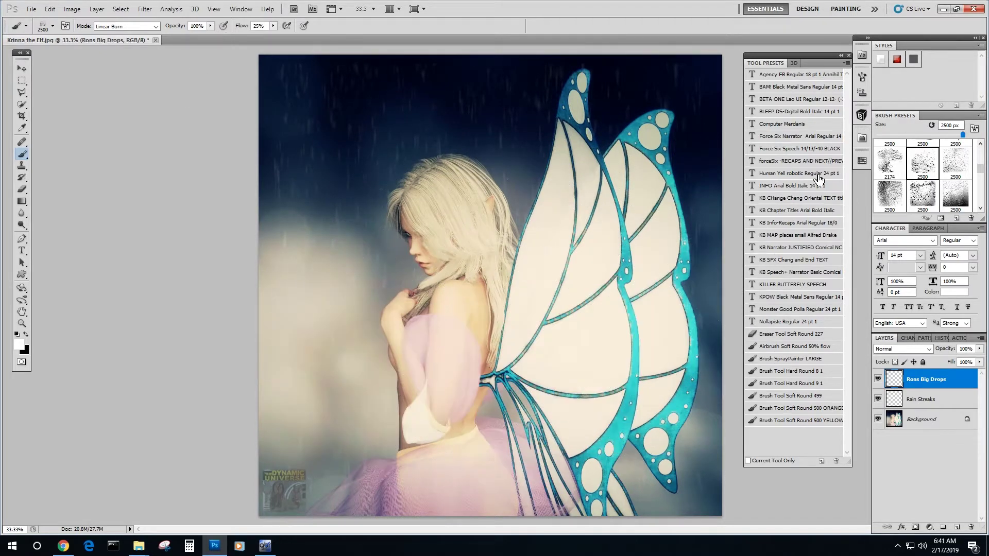
{"action": "left_click", "coordinate": [889, 164]}
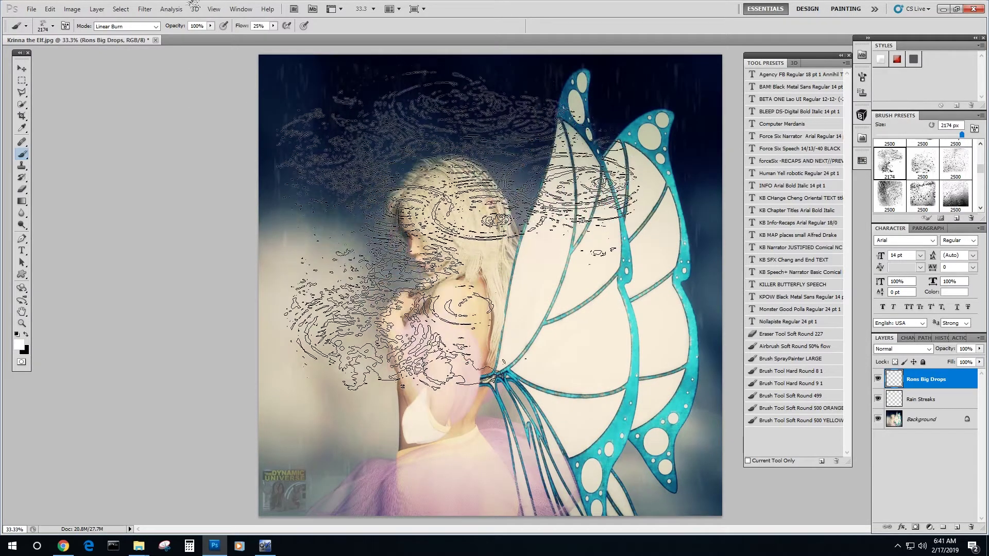
{"action": "scroll", "coordinate": [958, 193], "scroll_direction": "down", "scroll_amount": 3}
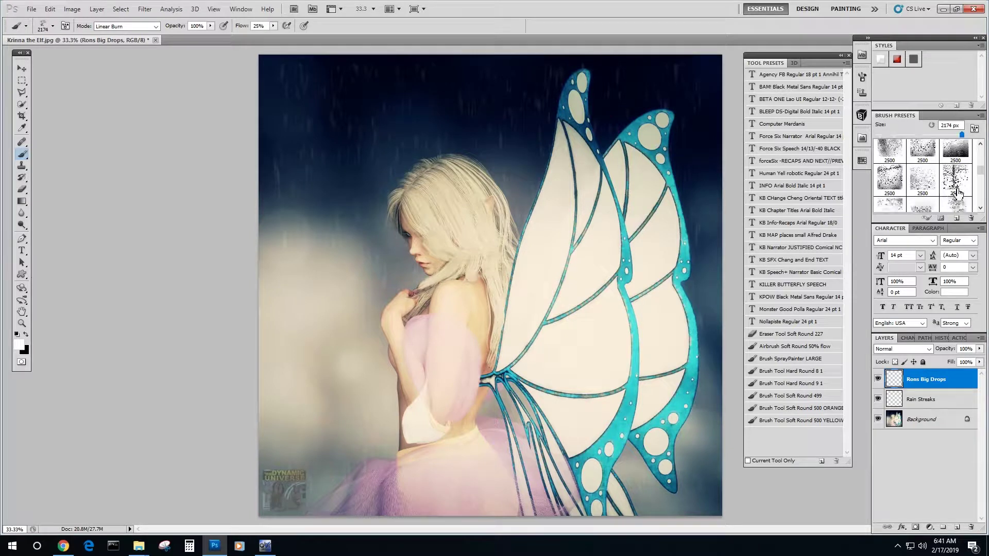
{"action": "left_click", "coordinate": [957, 191]}
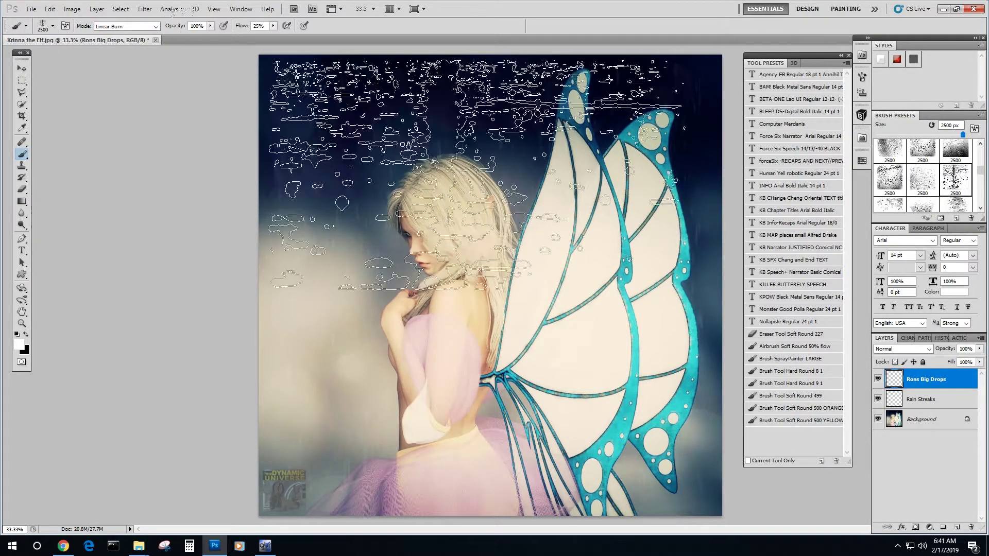
{"action": "scroll", "coordinate": [981, 182], "scroll_direction": "down", "scroll_amount": 3}
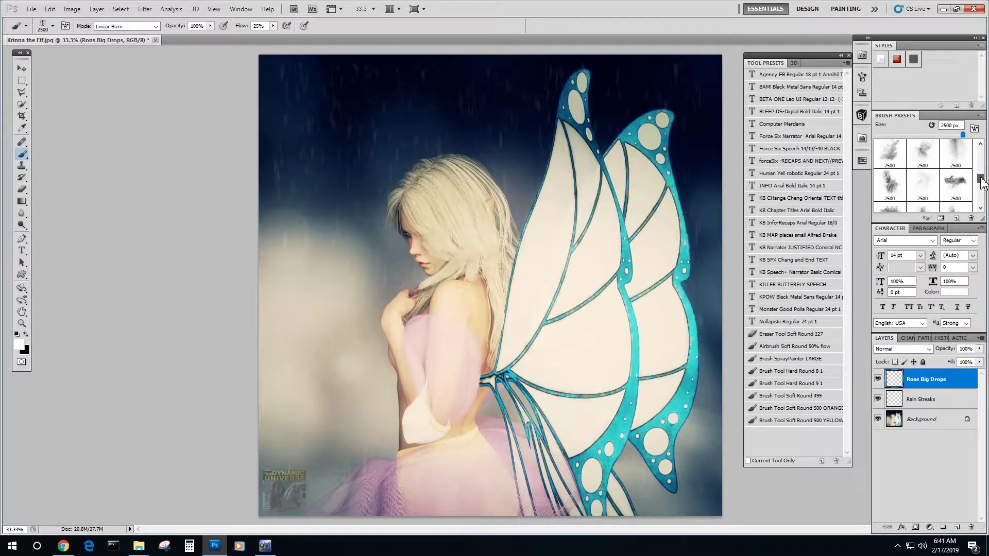
{"action": "scroll", "coordinate": [982, 183], "scroll_direction": "down", "scroll_amount": 1}
{"action": "left_click", "coordinate": [923, 178]}
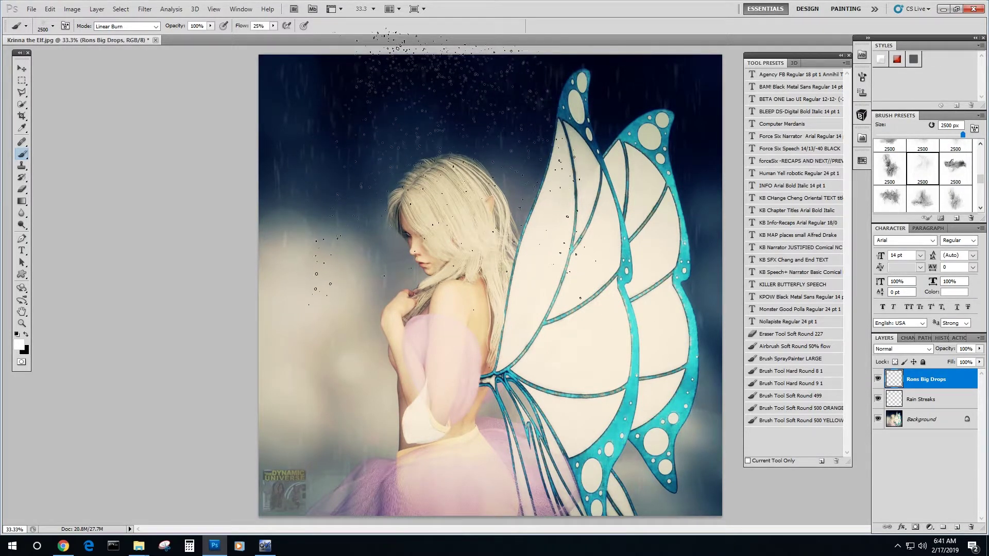
{"action": "left_click", "coordinate": [432, 168]}
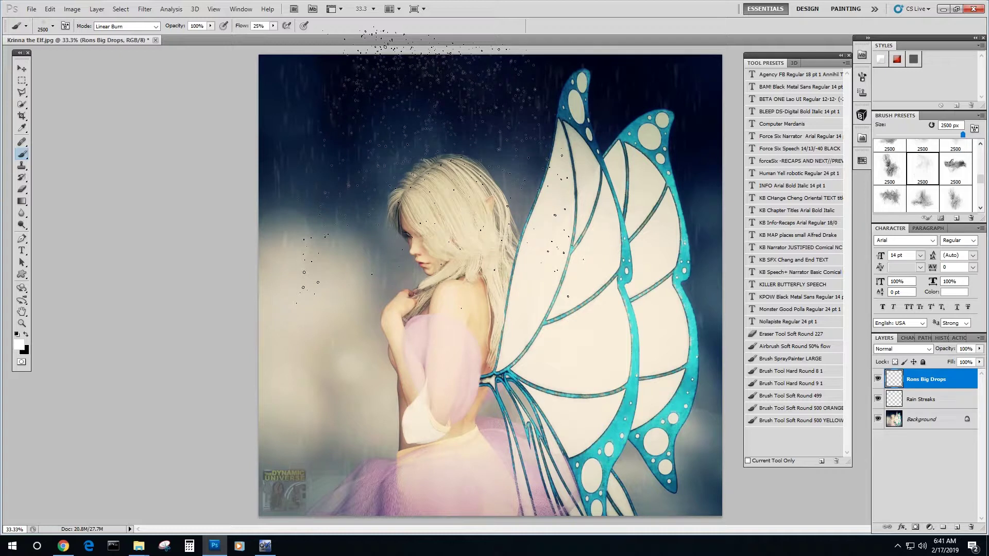
Stamp more faint 2500 px droplets over the elf's head and wings on the Rons Big Drops layer.
{"action": "left_click", "coordinate": [582, 206]}
{"action": "left_click", "coordinate": [443, 211]}
Look through the smaller droplet brush presets and select the 2000 px drop brush.
{"action": "left_click_drag", "start_coordinate": [980, 181], "coordinate": [980, 192]}
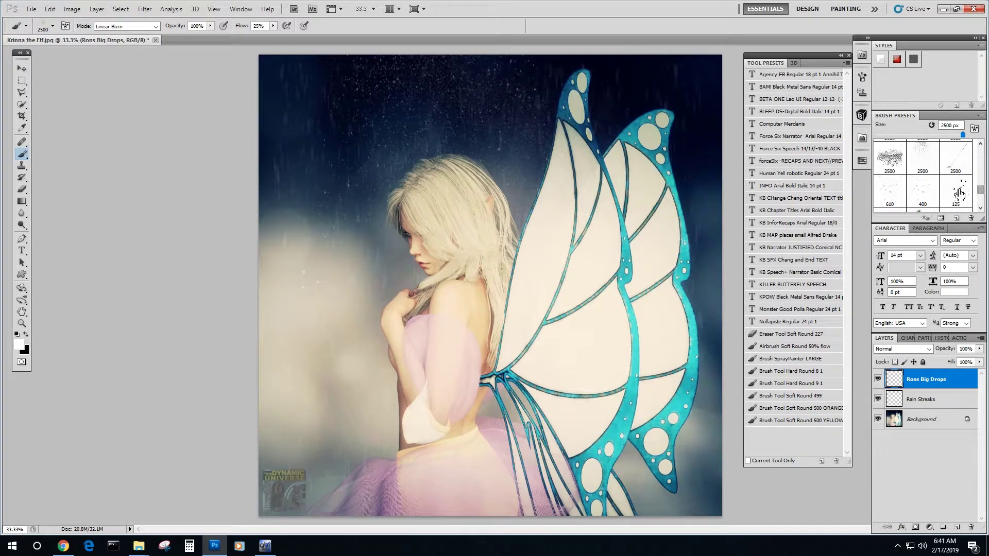
{"action": "left_click", "coordinate": [955, 190]}
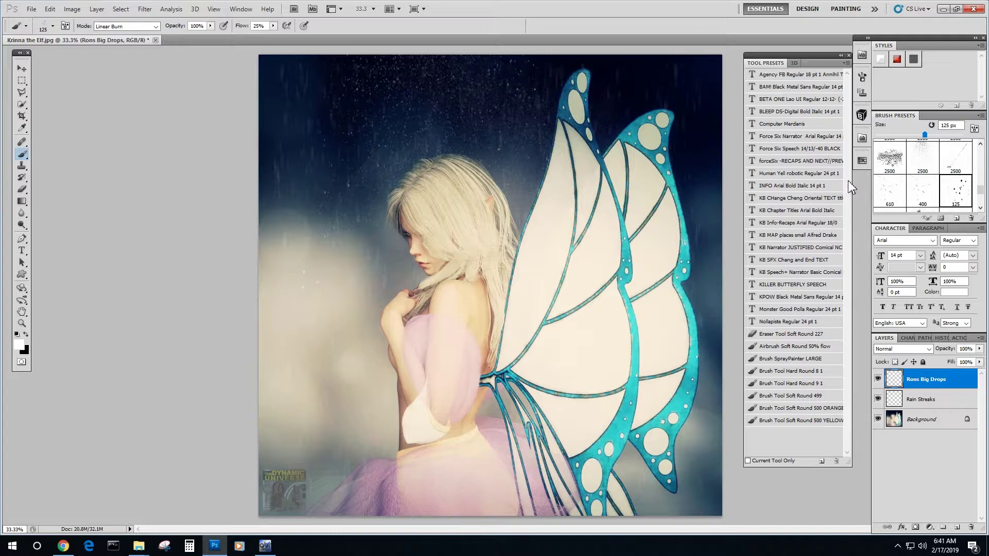
{"action": "scroll", "coordinate": [963, 178], "scroll_direction": "down", "scroll_amount": 1}
{"action": "left_click", "coordinate": [922, 175]}
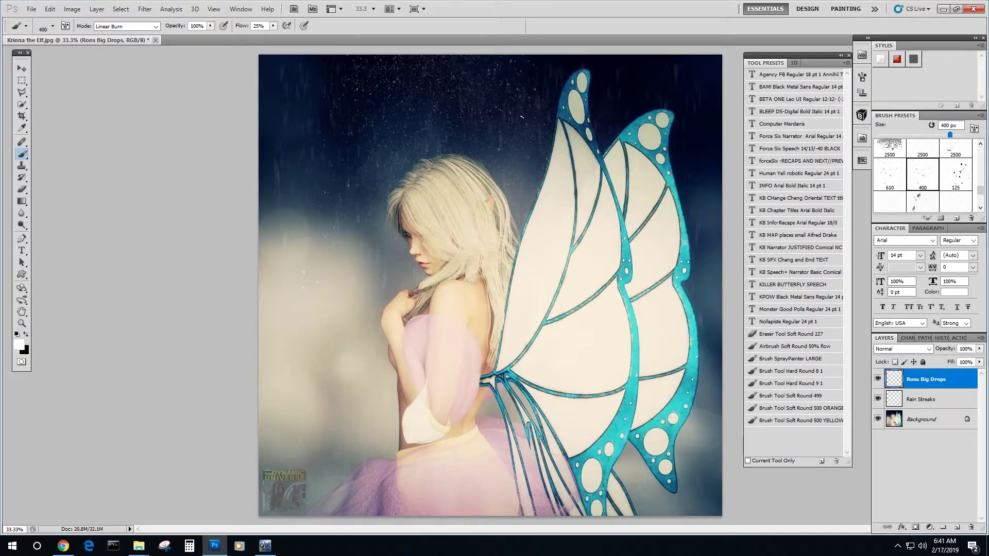
{"action": "scroll", "coordinate": [887, 177], "scroll_direction": "down", "scroll_amount": 2}
{"action": "left_click", "coordinate": [922, 165]}
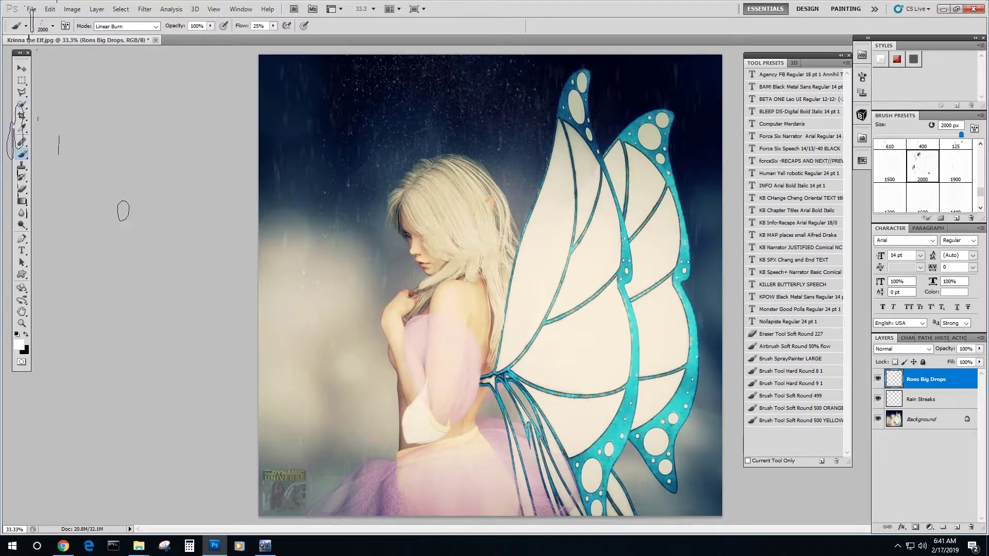
Create a new layer named Bigger Drops Ron above the Rons Big Drops layer.
{"action": "left_click", "coordinate": [97, 9]}
{"action": "mouse_move", "coordinate": [123, 20]}
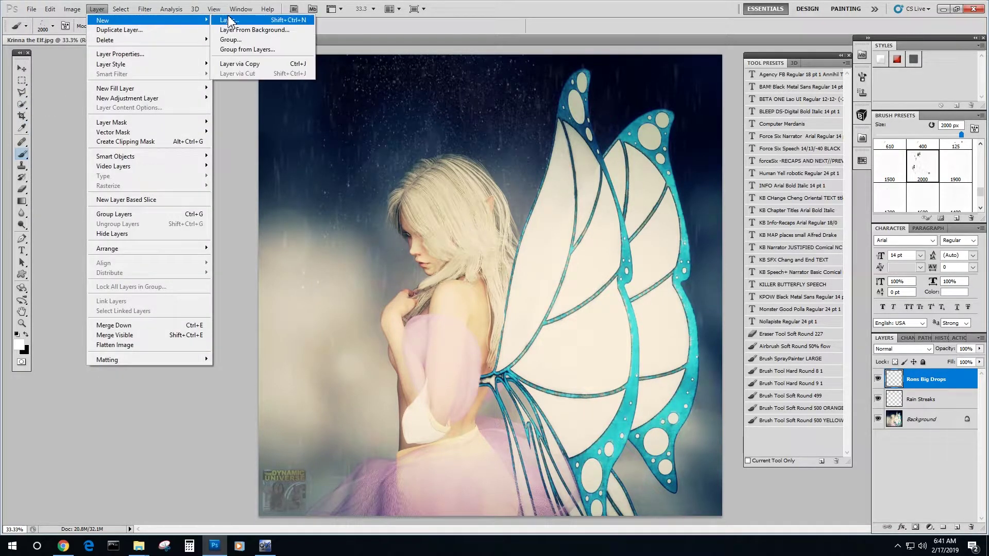
{"action": "left_click", "coordinate": [229, 22]}
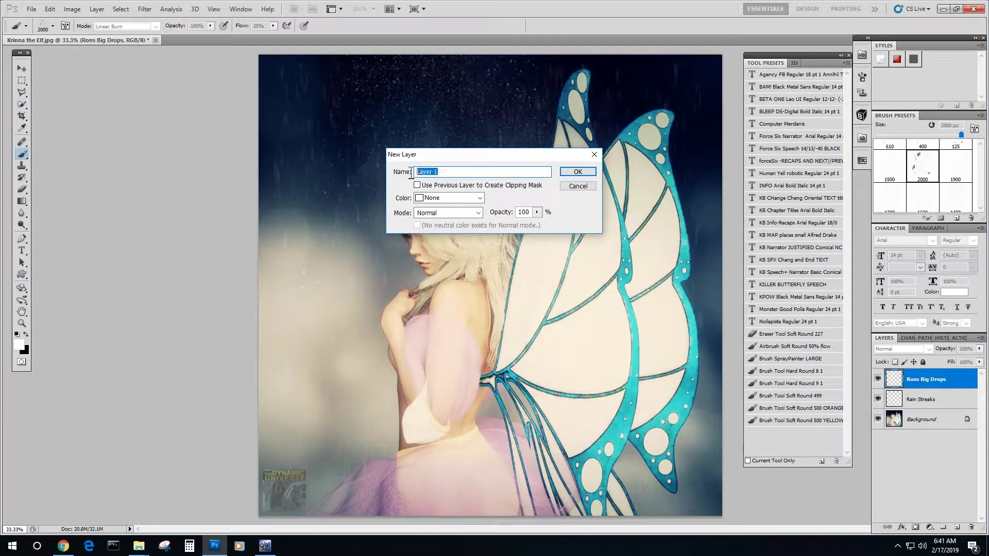
{"action": "type", "text": "Bigger Drops Ron"}
{"action": "key", "text": "Return"}
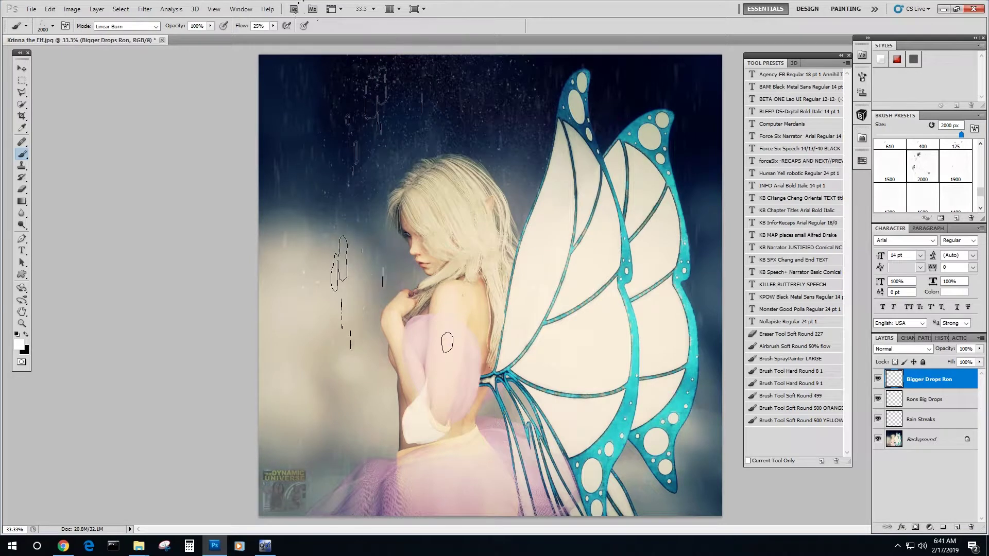
Stamp large falling drops with the 2000 px brush around the elf, beyond the wings and in the dark background.
{"action": "left_click", "coordinate": [388, 204]}
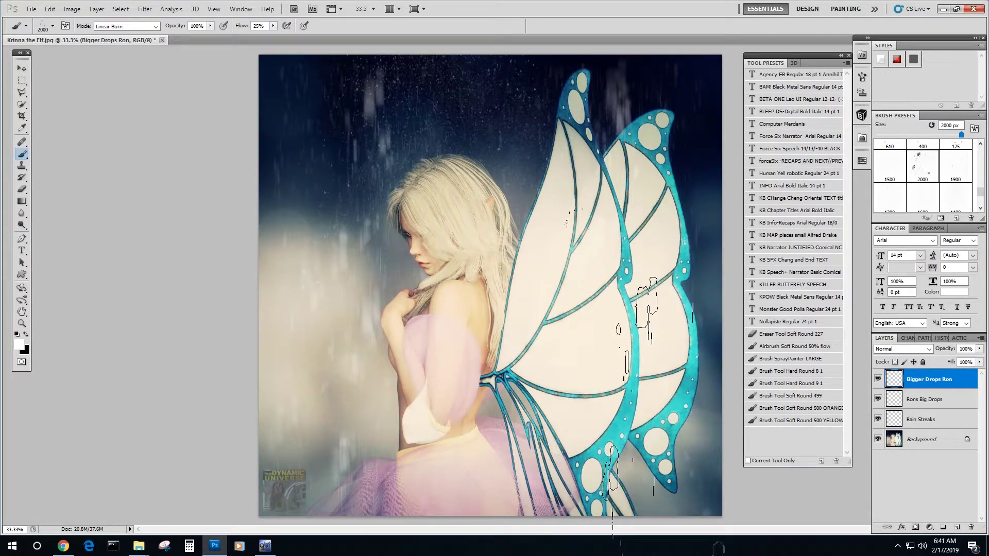
{"action": "left_click", "coordinate": [714, 413]}
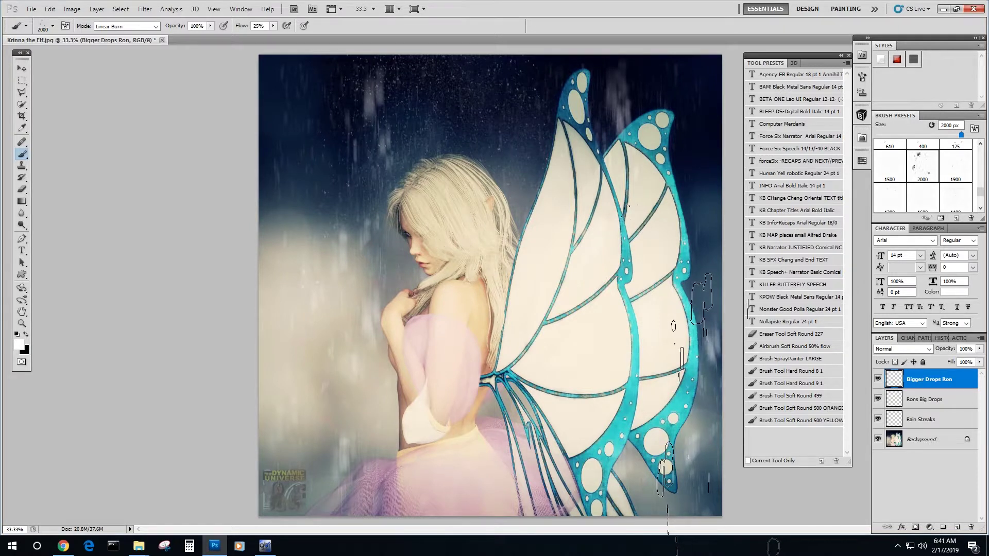
{"action": "left_click", "coordinate": [286, 157]}
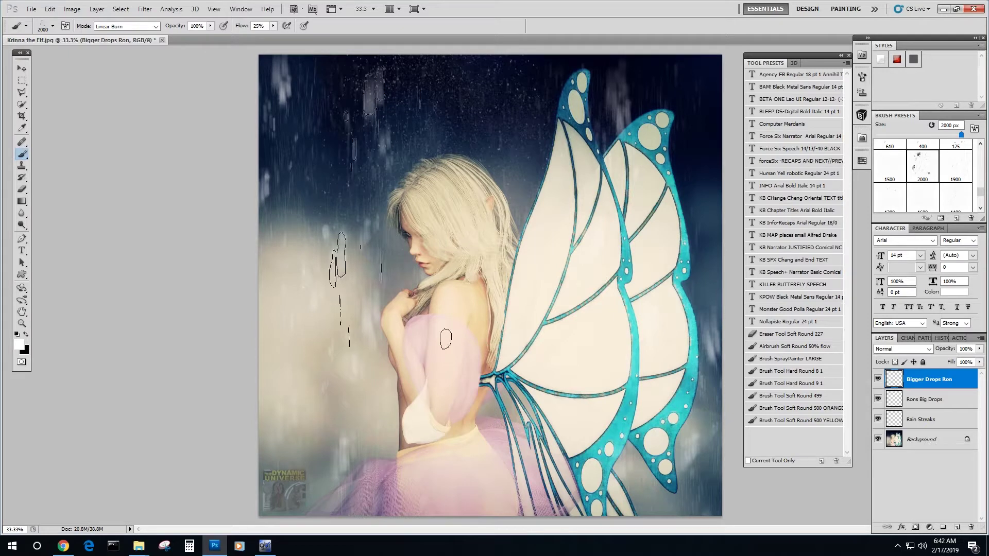
Duplicate the Background layer as Background copy.
{"action": "left_click", "coordinate": [891, 439]}
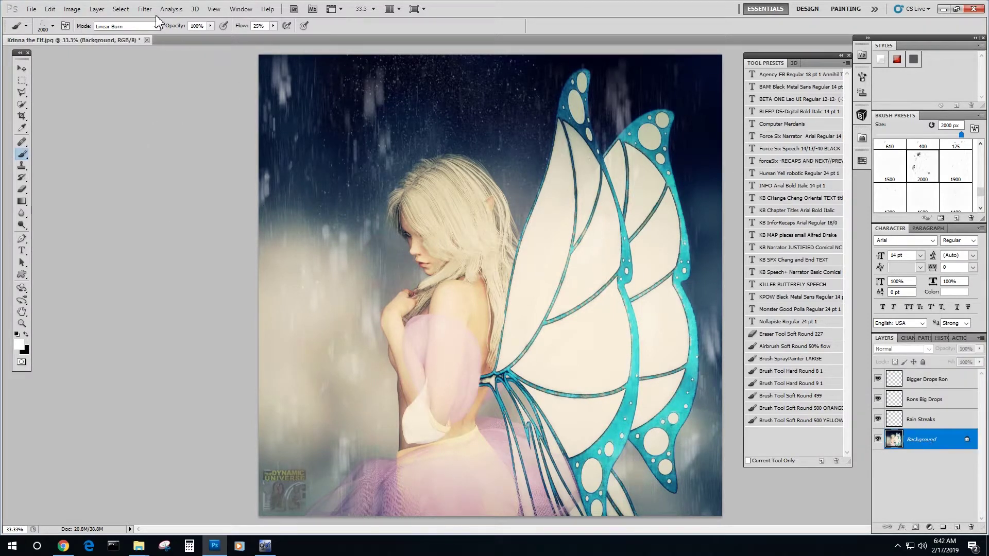
{"action": "left_click", "coordinate": [97, 9]}
{"action": "left_click", "coordinate": [99, 30]}
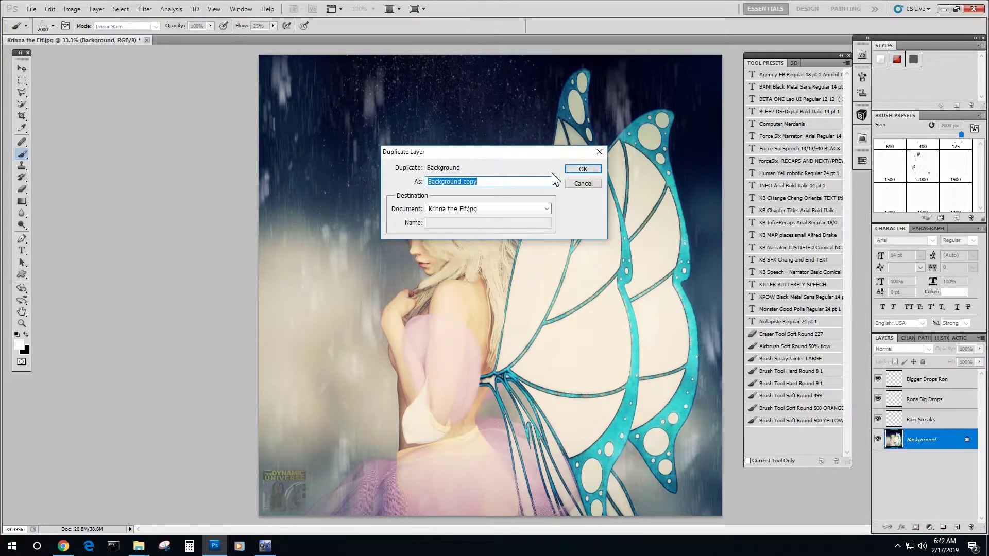
{"action": "left_click", "coordinate": [573, 170]}
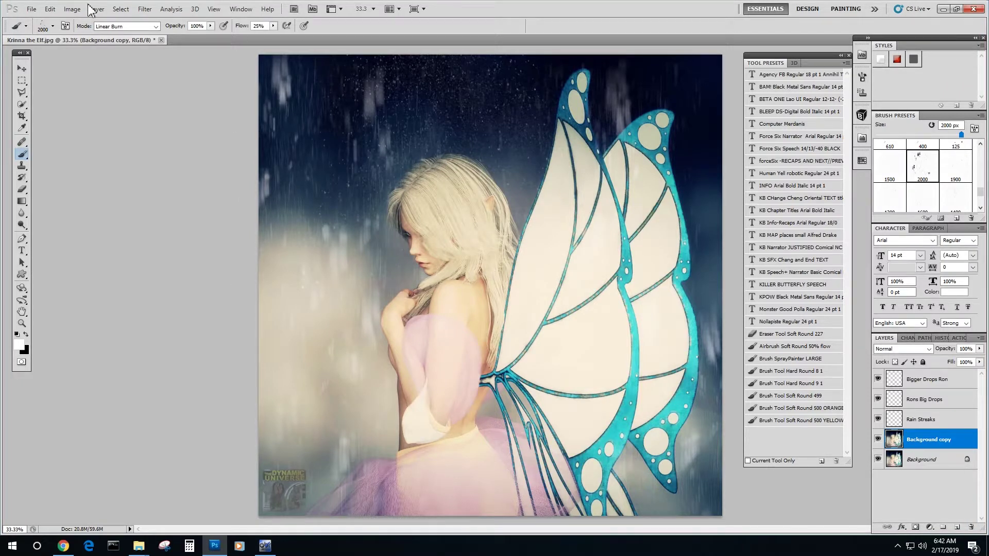
Apply a Color Balance adjustment to the Background copy layer, shifting the midtones to +97 blue.
{"action": "left_click", "coordinate": [72, 9]}
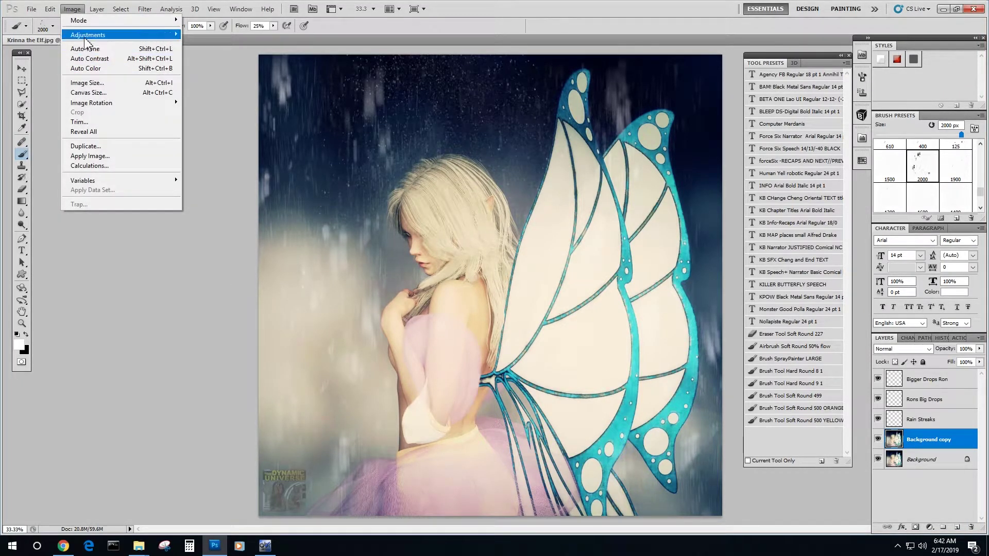
{"action": "mouse_move", "coordinate": [88, 34]}
{"action": "left_click", "coordinate": [225, 98]}
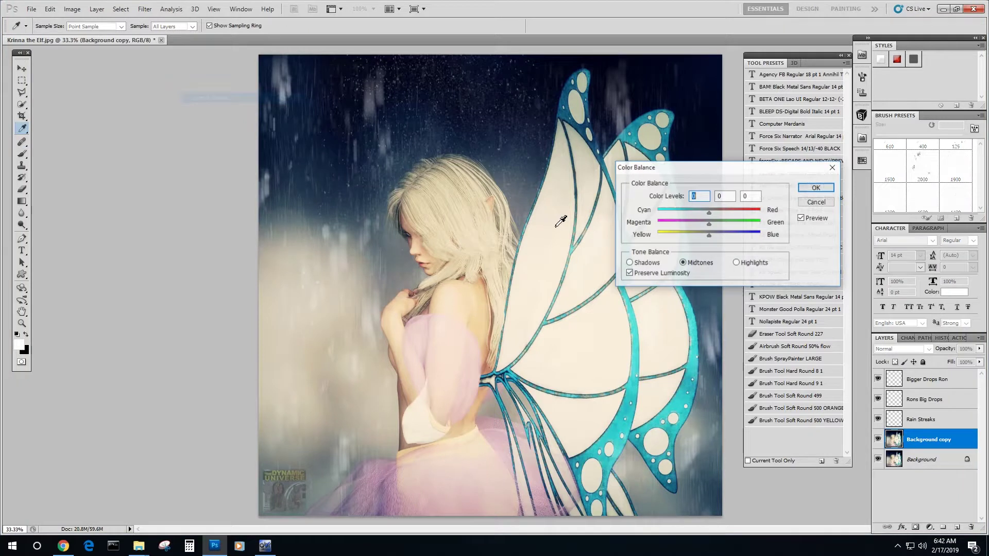
{"action": "left_click_drag", "start_coordinate": [709, 235], "coordinate": [759, 235]}
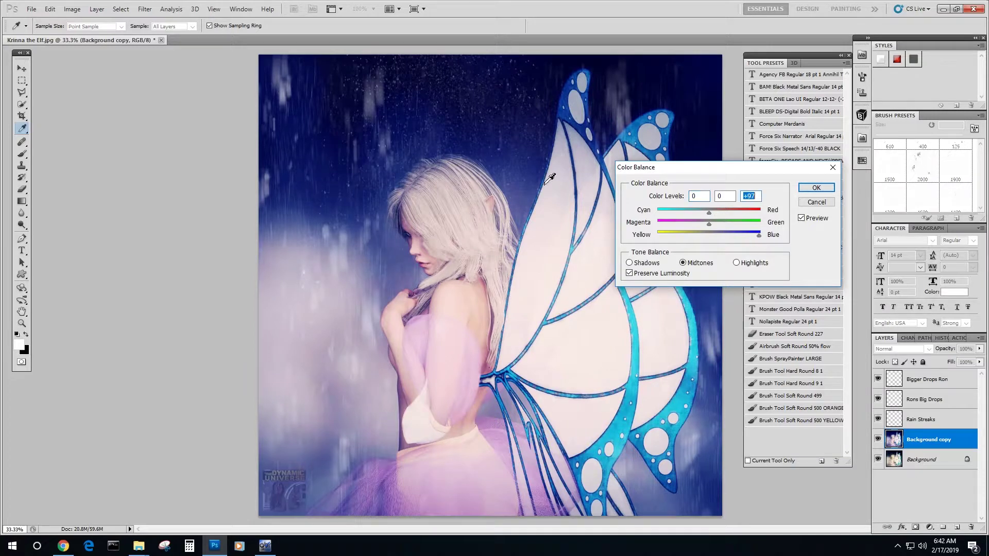
{"action": "left_click", "coordinate": [816, 187]}
{"action": "key", "text": "b"}
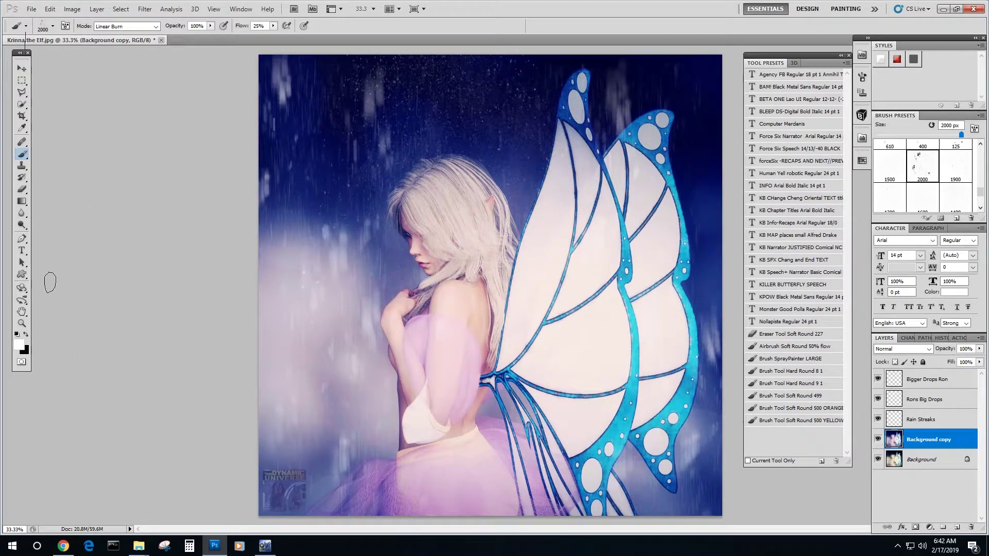
{"action": "left_click", "coordinate": [22, 68]}
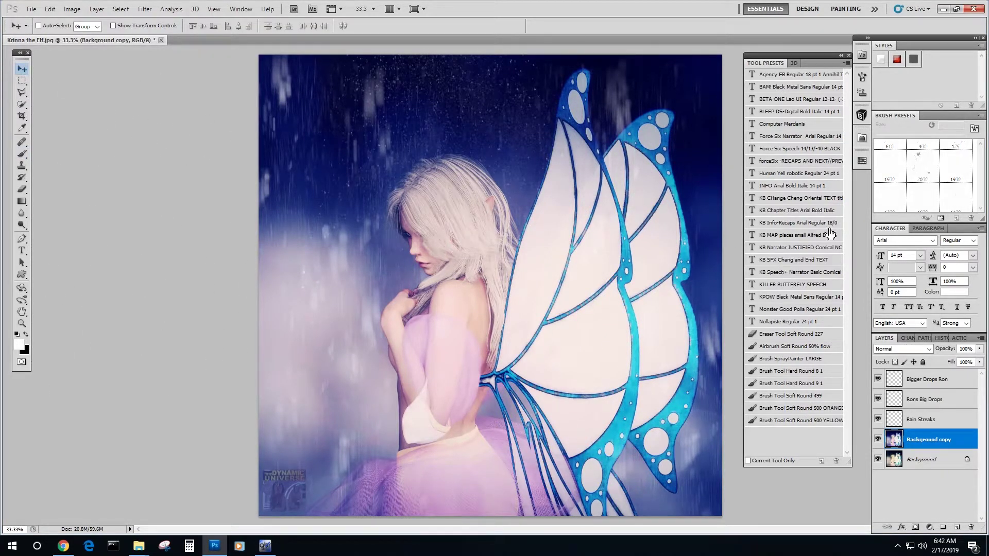
{"action": "left_click", "coordinate": [22, 154]}
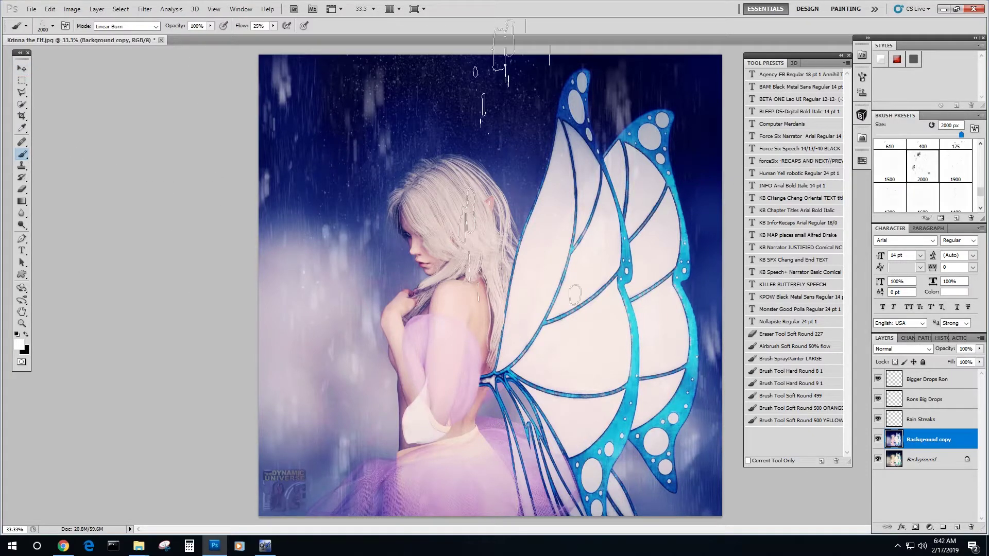